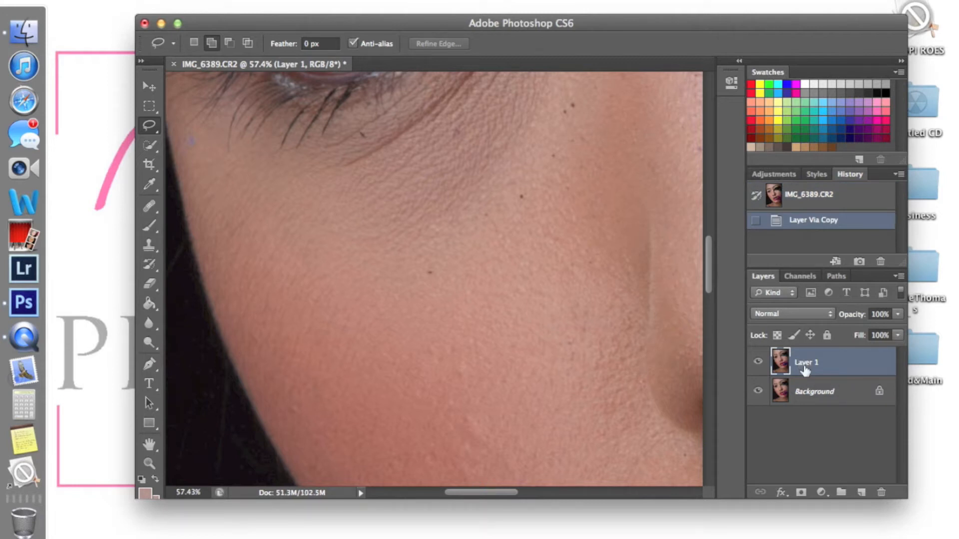
# Step: Duplicate Layer 1 and rename the lower of the two layers "low (tones)"
pyautogui.press('super+j')
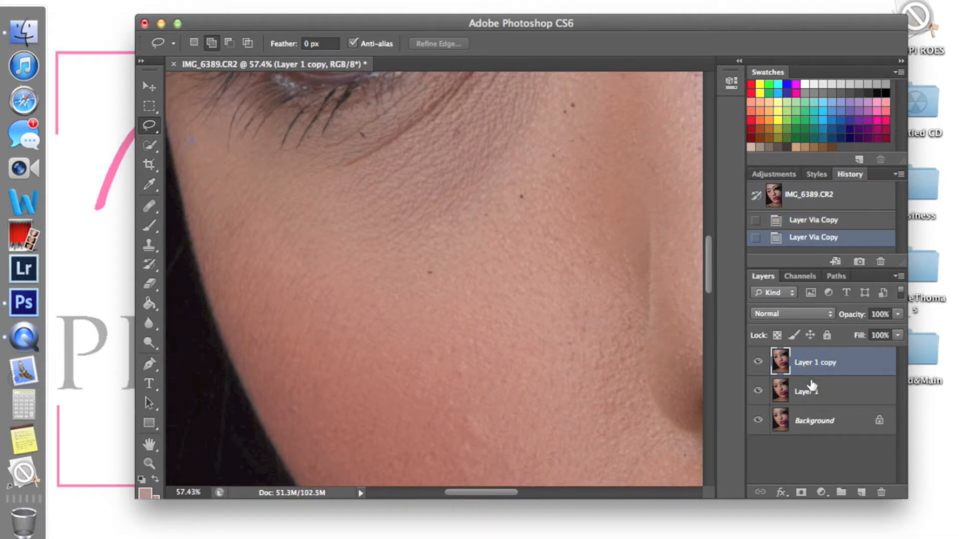
pyautogui.click(813, 391)
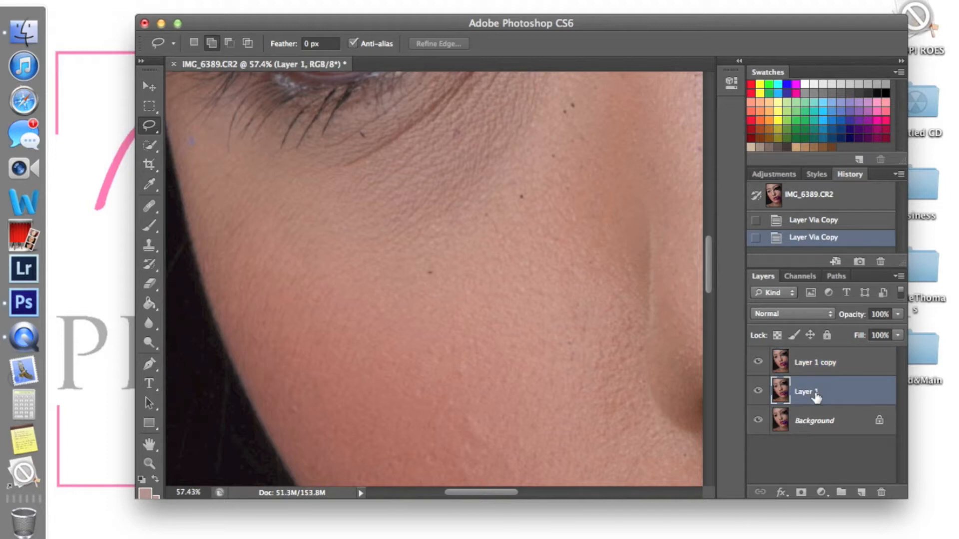
pyautogui.doubleClick(816, 392)
pyautogui.write('low (tones')
pyautogui.press('Return')
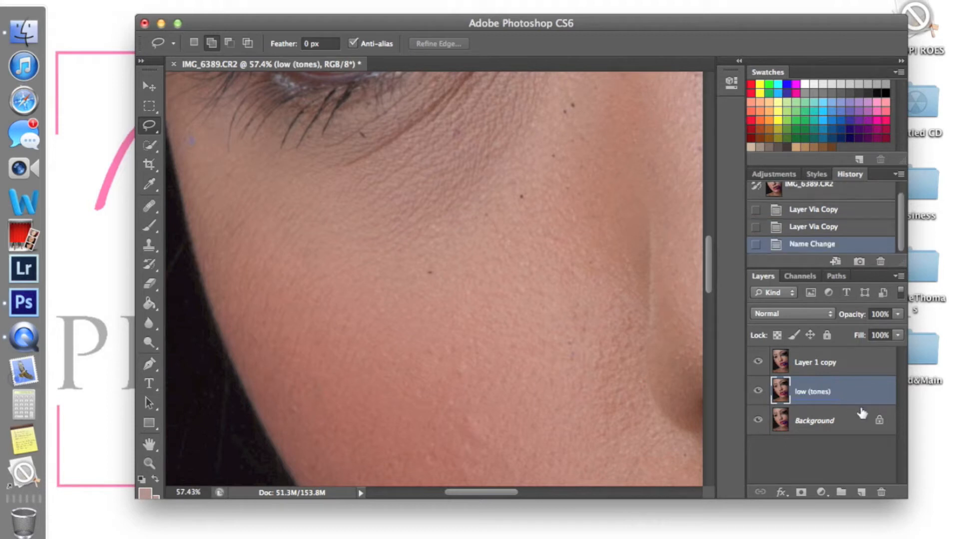
pyautogui.click(823, 361)
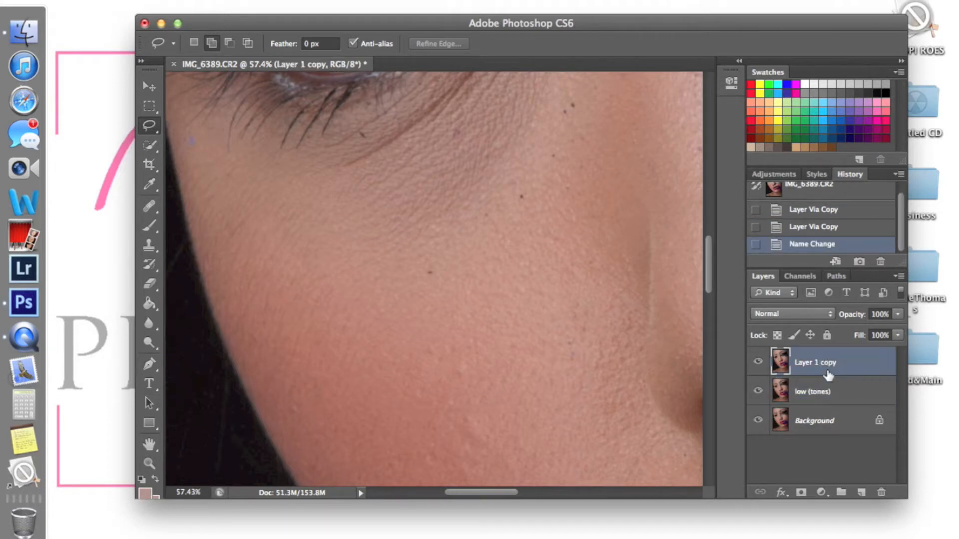
pyautogui.press('h')
pyautogui.doubleClick(828, 375)
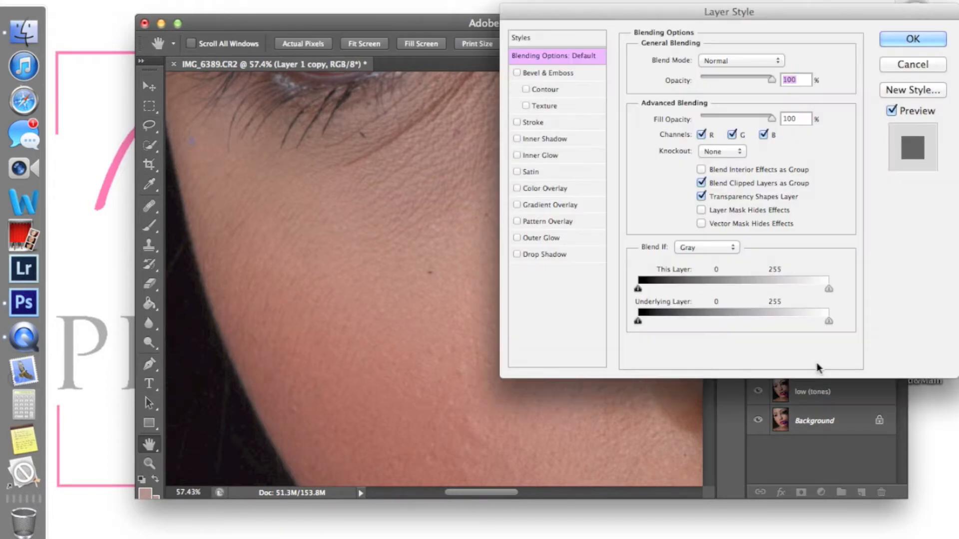
pyautogui.click(927, 65)
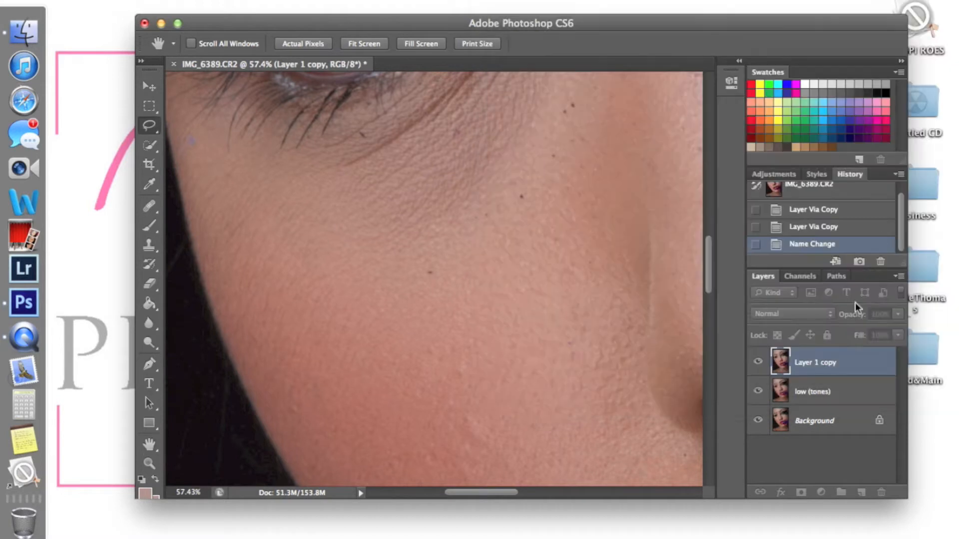
# Step: Rename the Layer 1 copy layer "high (textures)"
pyautogui.doubleClick(827, 365)
pyautogui.write('N')
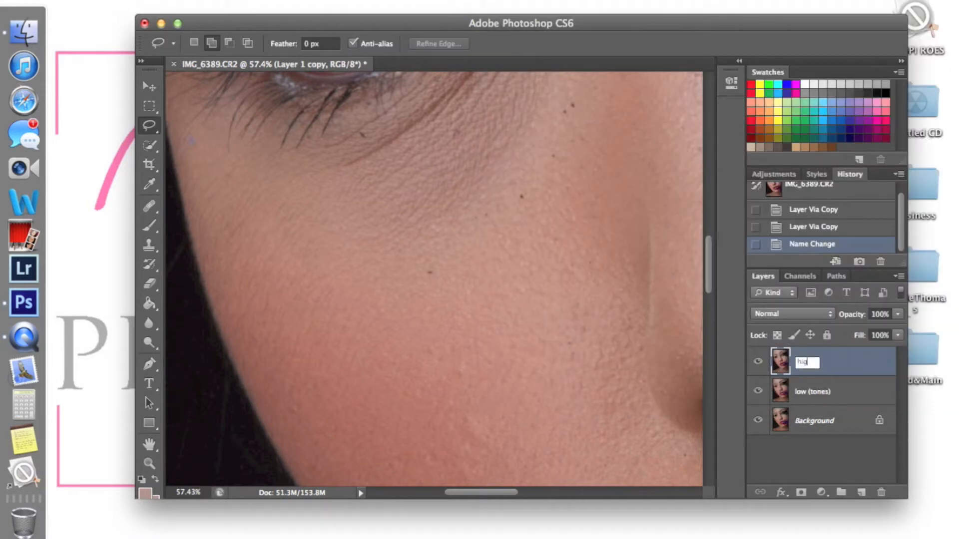
pyautogui.write('igh (textures')
pyautogui.write(')')
pyautogui.press('Return')
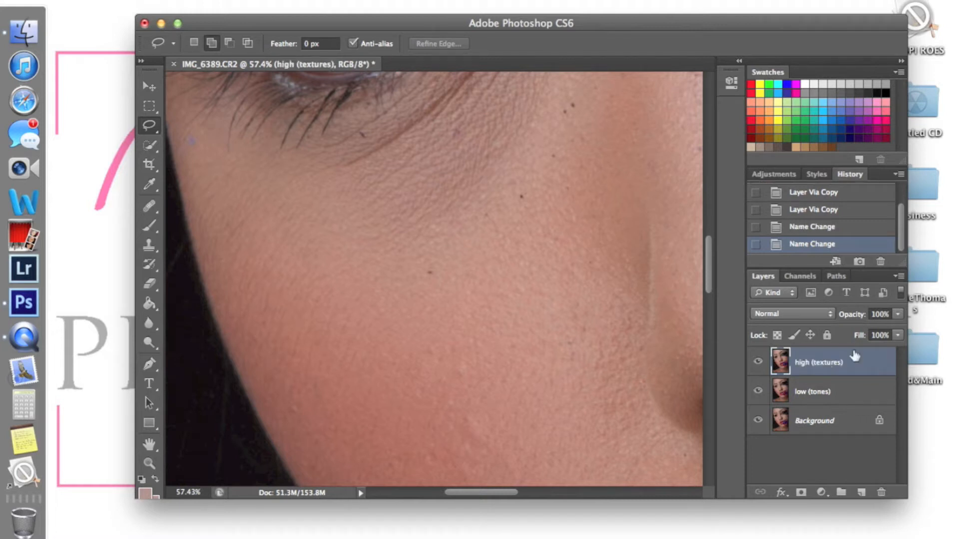
# Step: Group the high (textures) and low (tones) layers and name the group "SKIN RETOUCH"
pyautogui.click(844, 393)
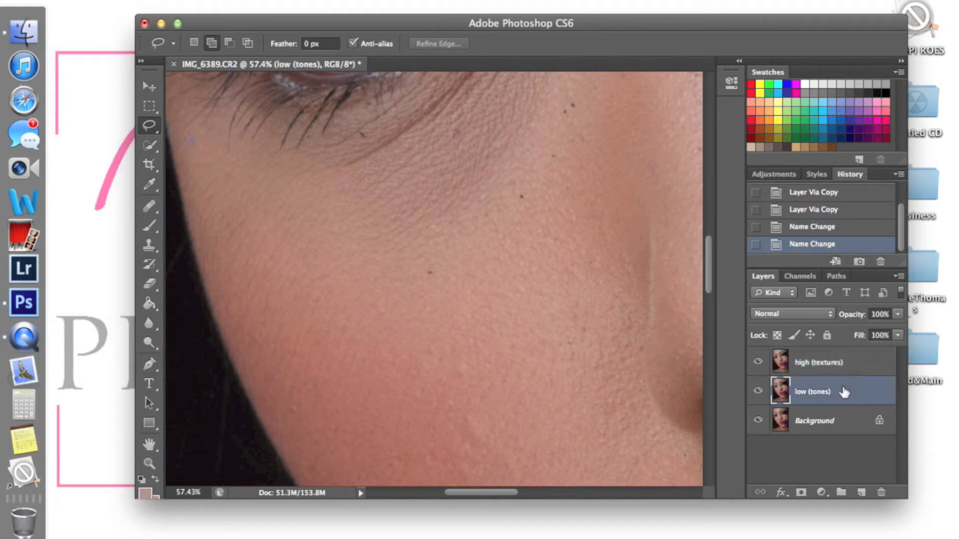
pyautogui.keyDown('shift'); pyautogui.click(849, 369); pyautogui.keyUp('shift')
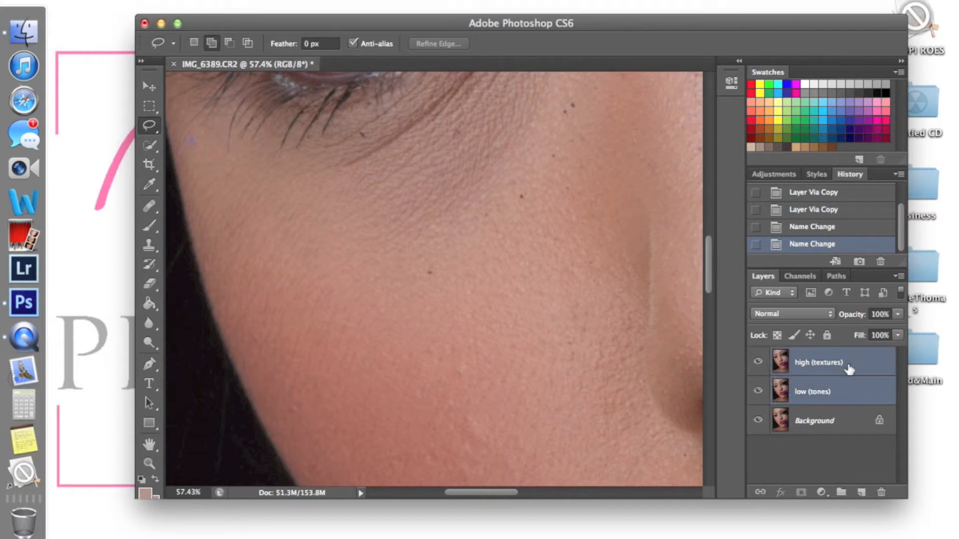
pyautogui.press('super+g')
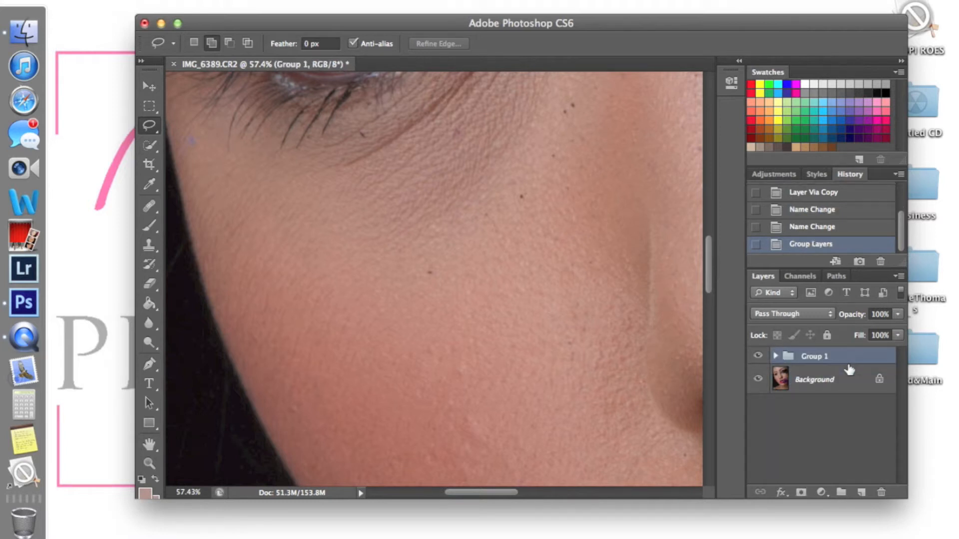
pyautogui.doubleClick(816, 356)
pyautogui.write('SKIN RETOUCH')
pyautogui.press('Return')
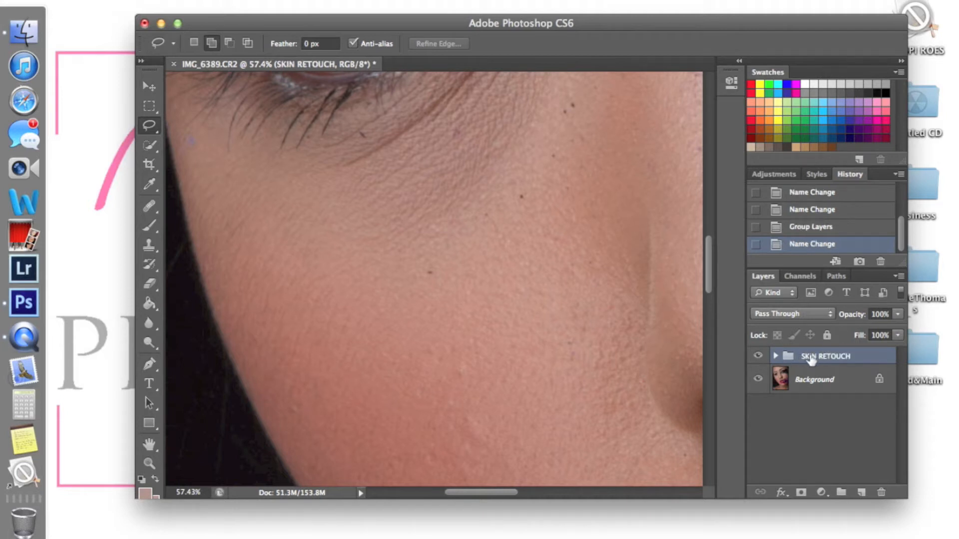
pyautogui.click(776, 356)
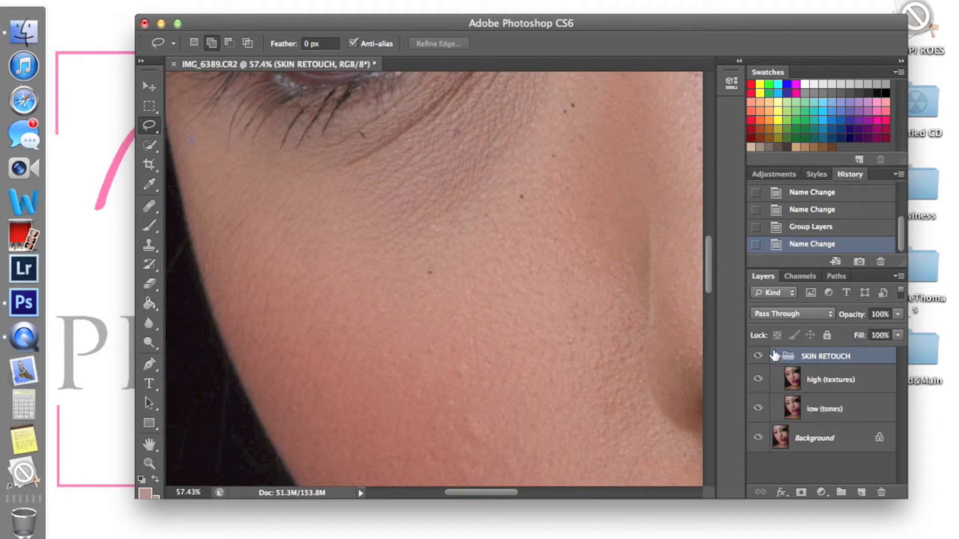
pyautogui.click(774, 355)
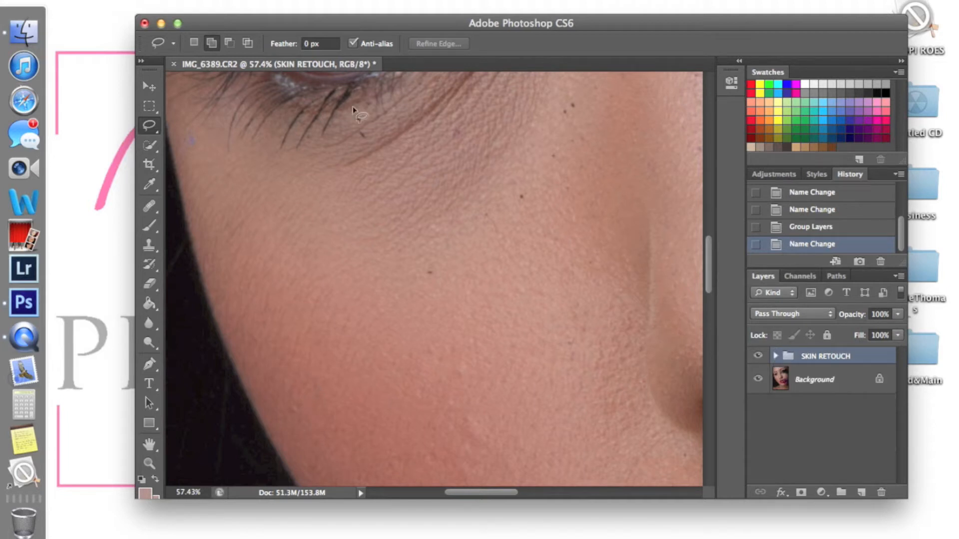
# Step: Convert the image to 16 Bits/Channel
pyautogui.click(182, 1)
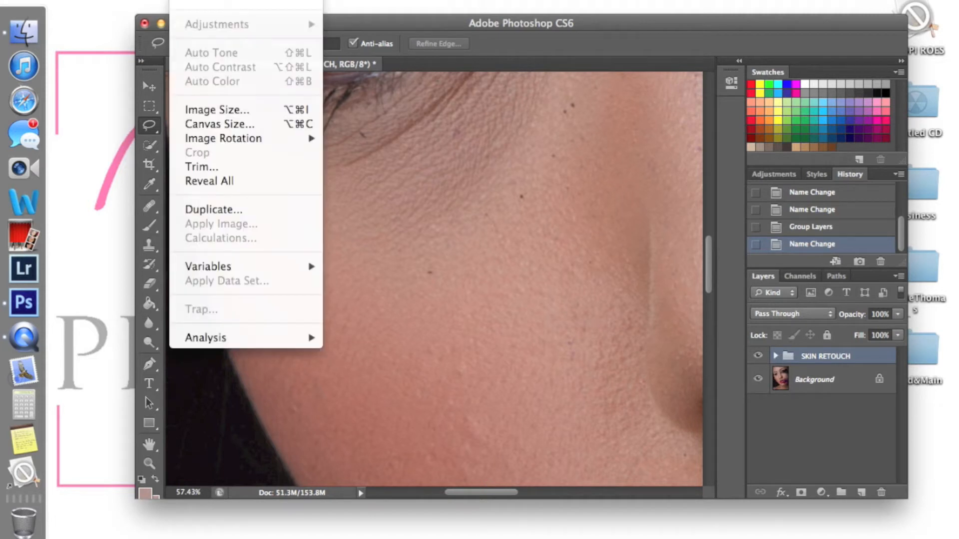
pyautogui.moveTo(207, 3)
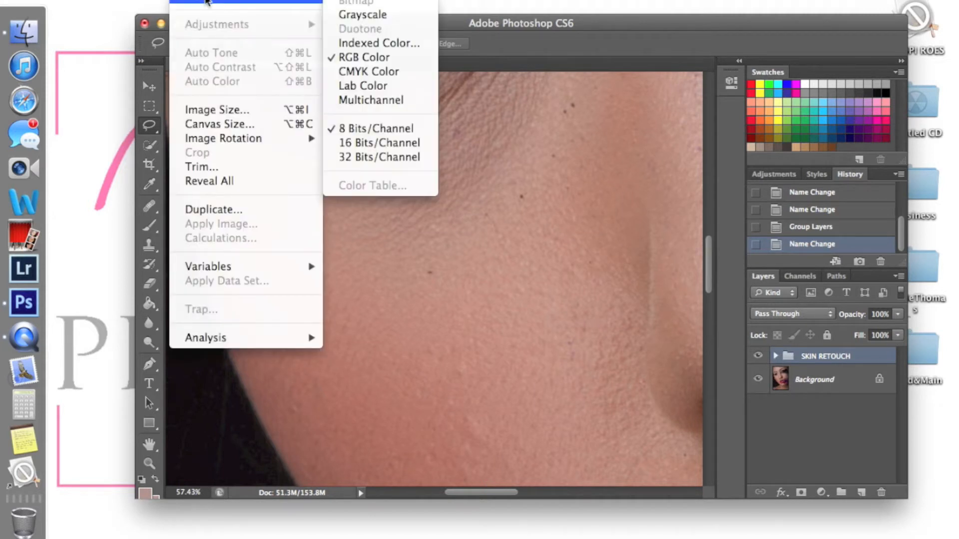
pyautogui.click(378, 145)
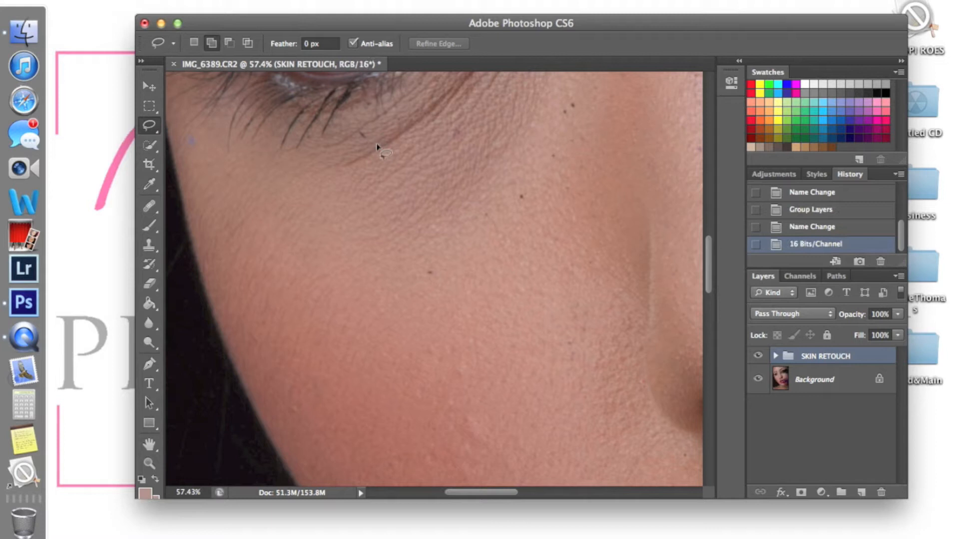
# Step: Open the Dust & Scratches filter for the low (tones) layer and reduce its preview to 8% to inspect the face
pyautogui.click(775, 356)
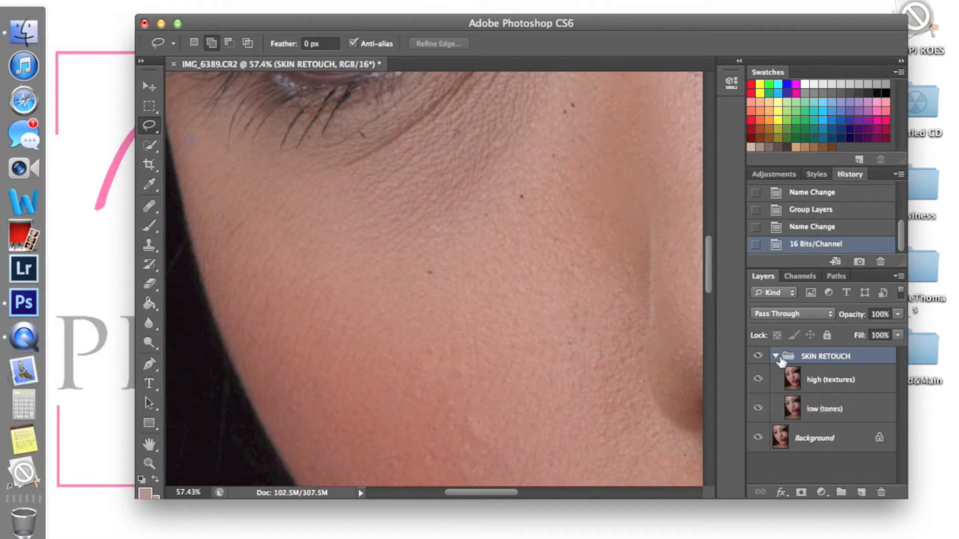
pyautogui.click(814, 407)
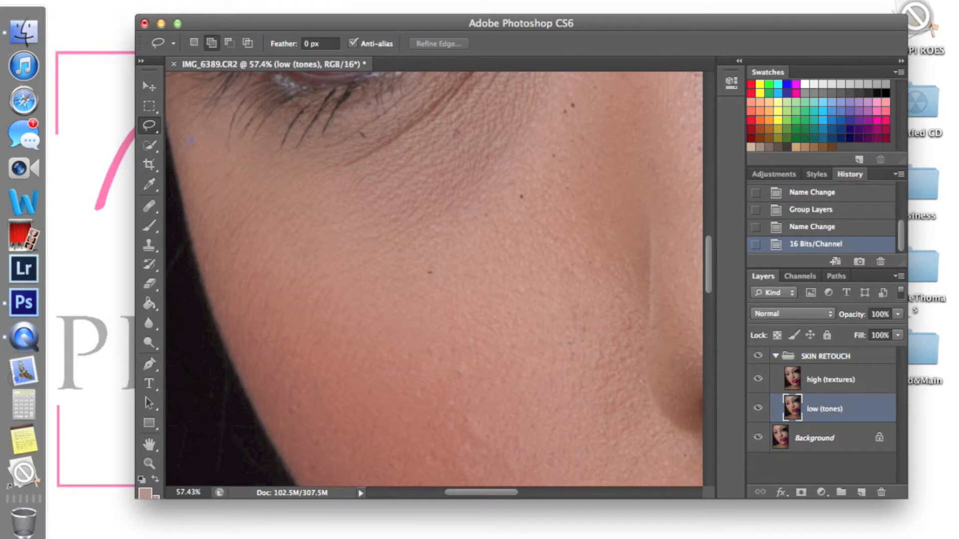
pyautogui.click(350, 0)
pyautogui.moveTo(376, 182)
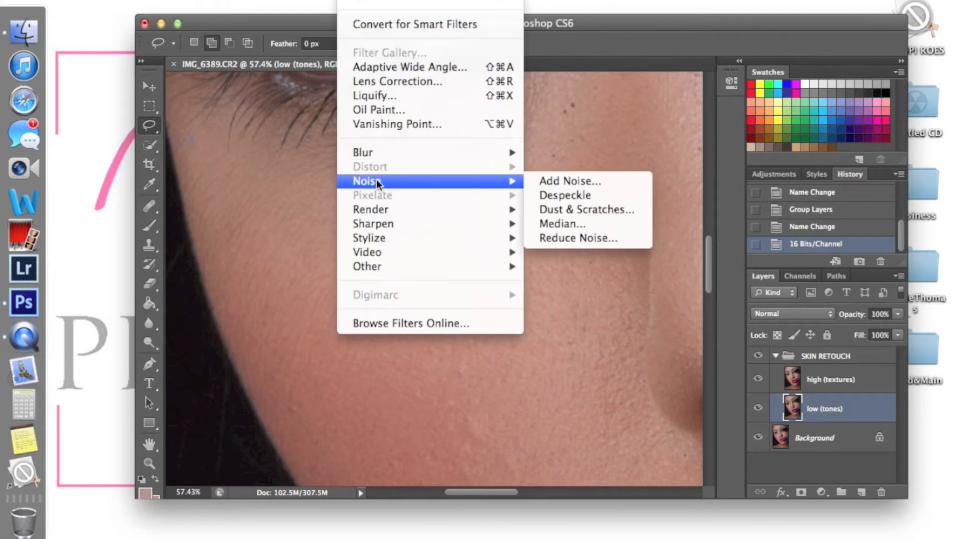
pyautogui.click(553, 211)
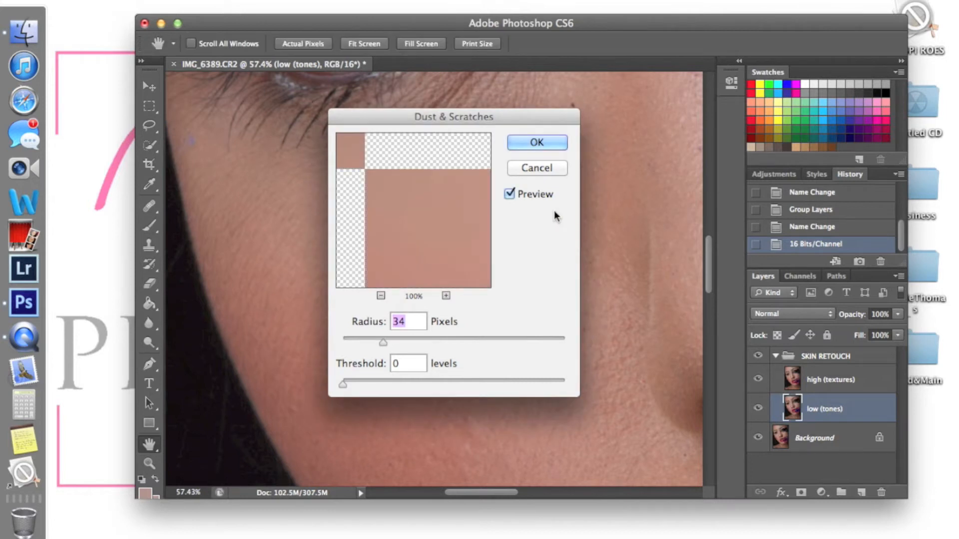
pyautogui.click(380, 297)
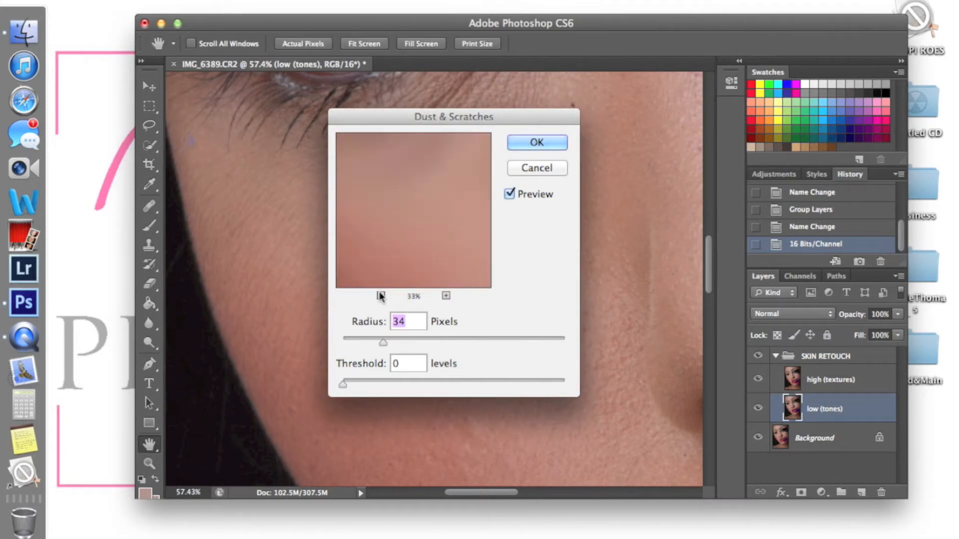
pyautogui.click(380, 296)
pyautogui.click(380, 296)
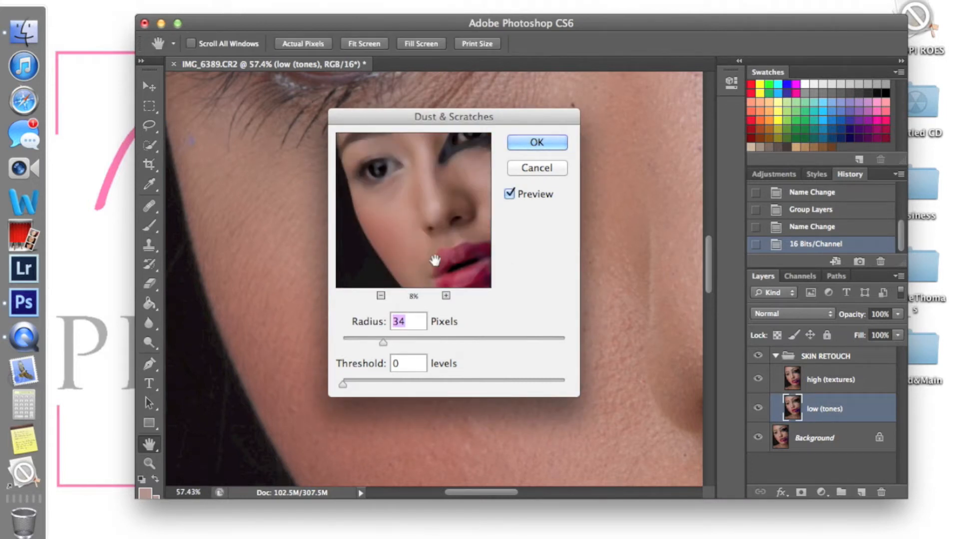
pyautogui.moveTo(438, 257); pyautogui.dragTo(391, 203)
pyautogui.moveTo(447, 218); pyautogui.dragTo(433, 244)
pyautogui.moveTo(387, 182); pyautogui.dragTo(448, 229)
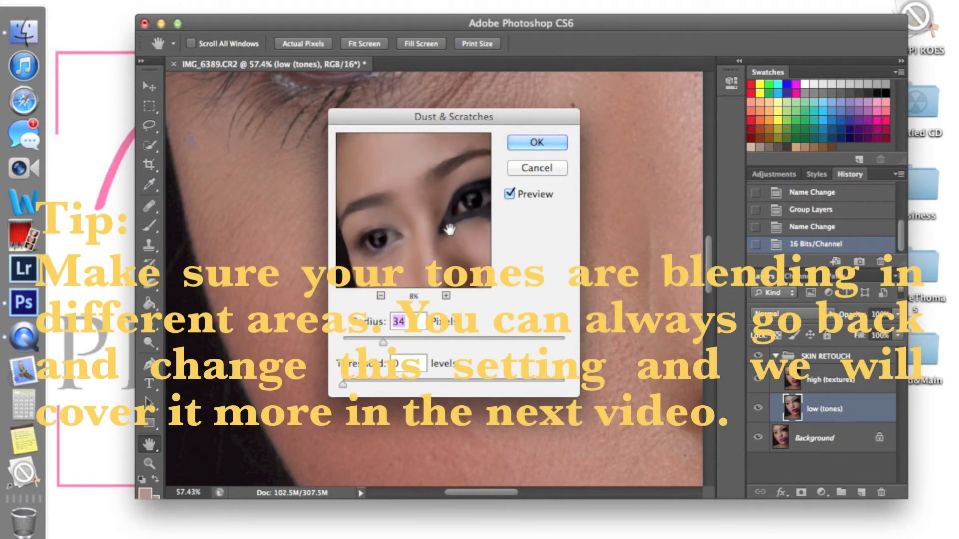
# Step: Set the Dust & Scratches radius to 42 pixels, check the tone blending across the face and neck, and apply the filter
pyautogui.moveTo(384, 344)
pyautogui.mouseDown()
pyautogui.moveTo(476, 342)
pyautogui.moveTo(363, 339)
pyautogui.moveTo(411, 348)
pyautogui.moveTo(393, 344)
pyautogui.mouseUp()
pyautogui.moveTo(418, 270); pyautogui.dragTo(442, 150)
pyautogui.moveTo(465, 244)
pyautogui.mouseDown()
pyautogui.moveTo(439, 182)
pyautogui.moveTo(439, 208)
pyautogui.moveTo(406, 229)
pyautogui.moveTo(385, 204)
pyautogui.moveTo(457, 232)
pyautogui.mouseUp()
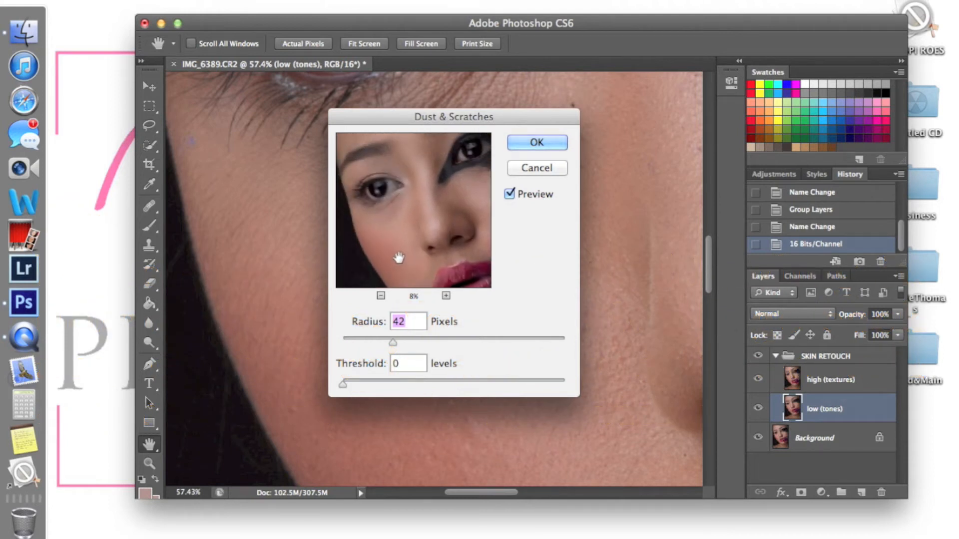
pyautogui.moveTo(398, 257); pyautogui.dragTo(413, 218)
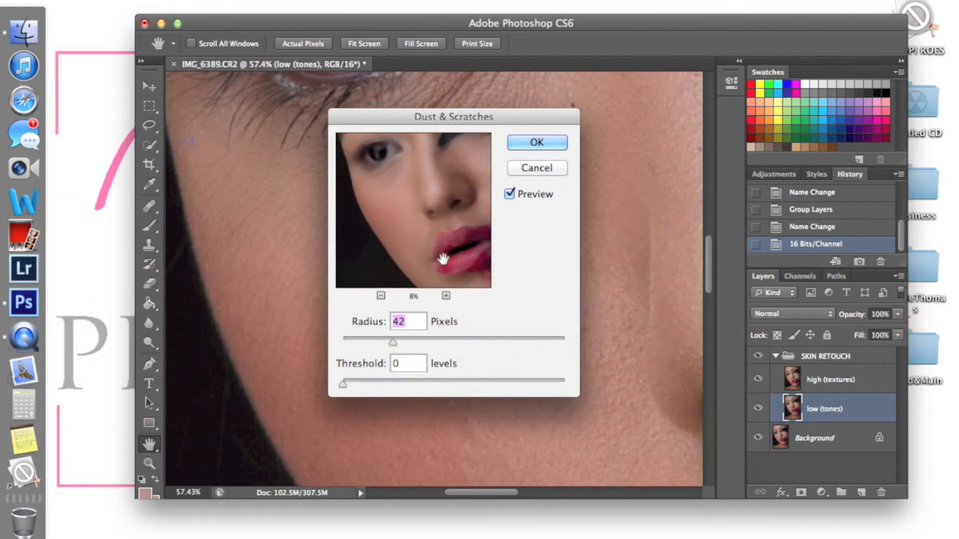
pyautogui.moveTo(443, 258); pyautogui.dragTo(451, 199)
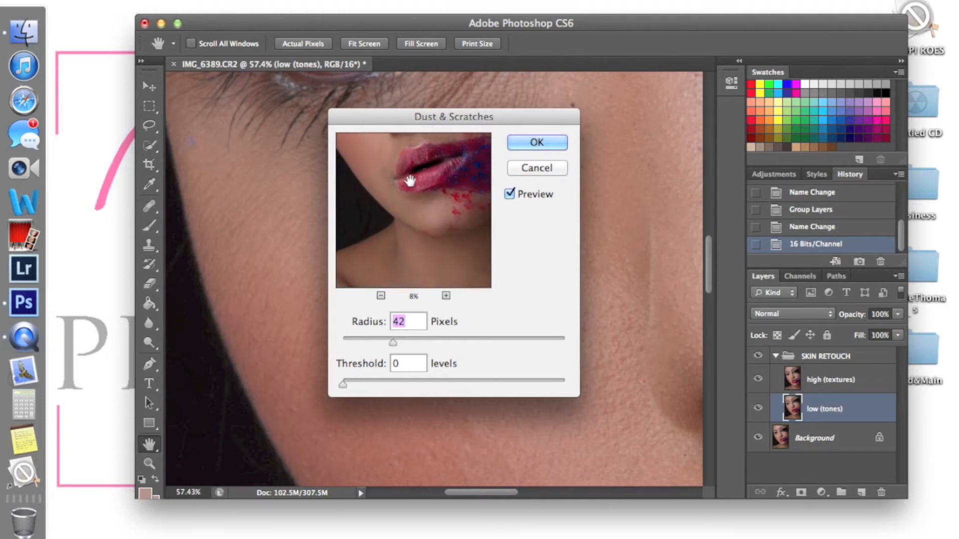
pyautogui.moveTo(381, 267); pyautogui.dragTo(440, 253)
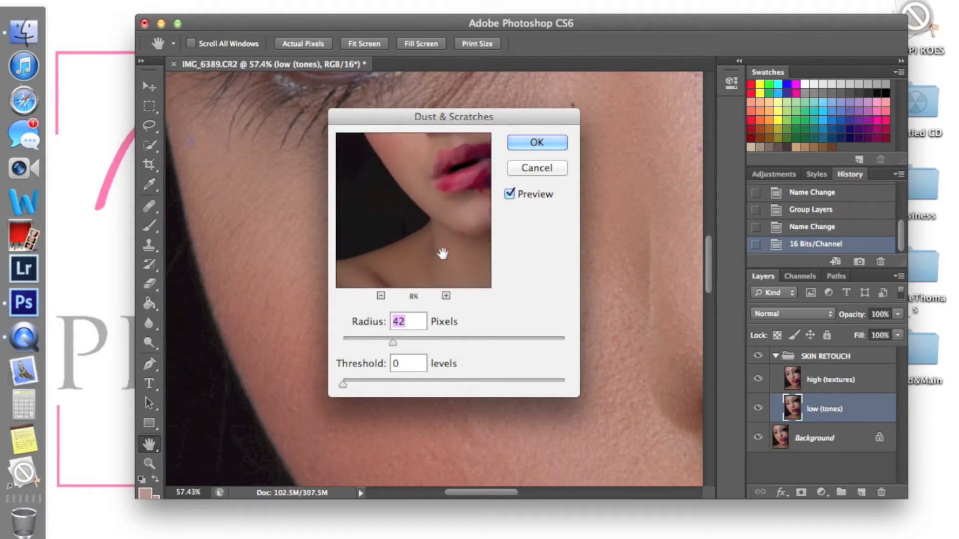
pyautogui.click(537, 142)
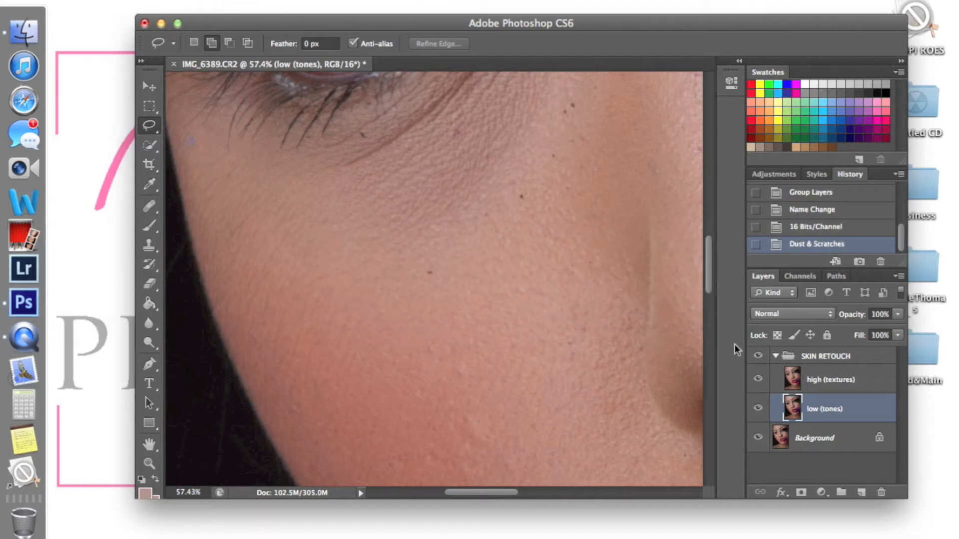
# Step: Toggle the high (textures) layer's visibility to compare the skin with the blurred low (tones) layer beneath it
pyautogui.click(759, 380)
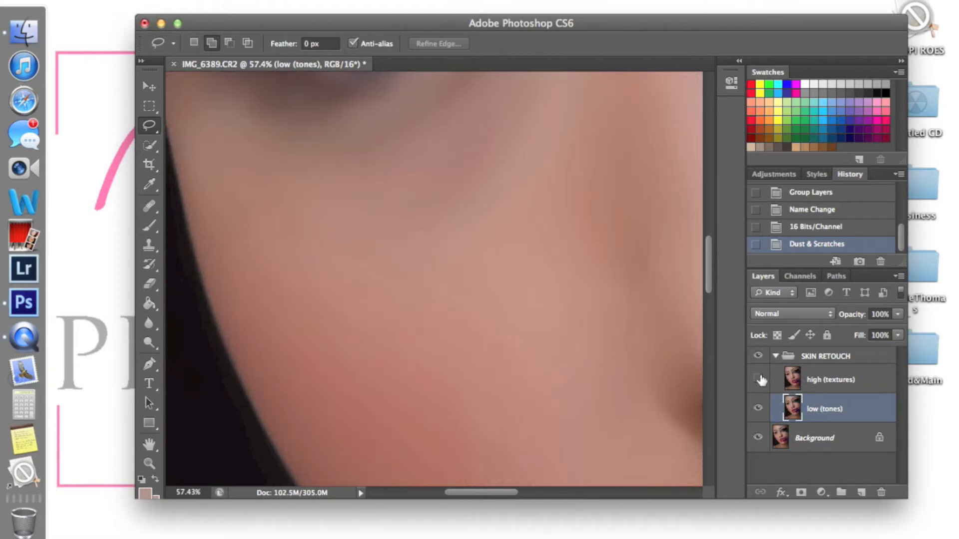
pyautogui.click(759, 380)
pyautogui.click(758, 380)
pyautogui.click(759, 380)
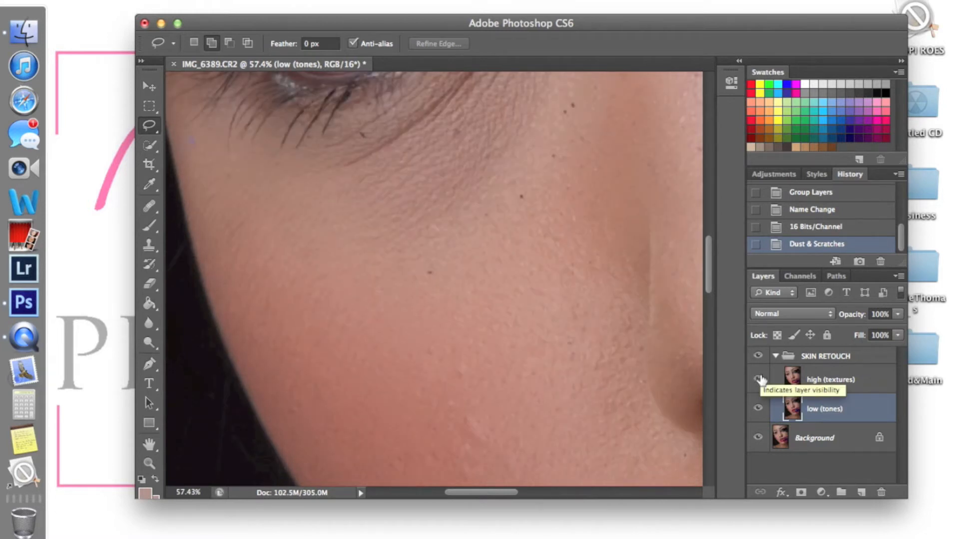
pyautogui.click(759, 380)
pyautogui.click(759, 380)
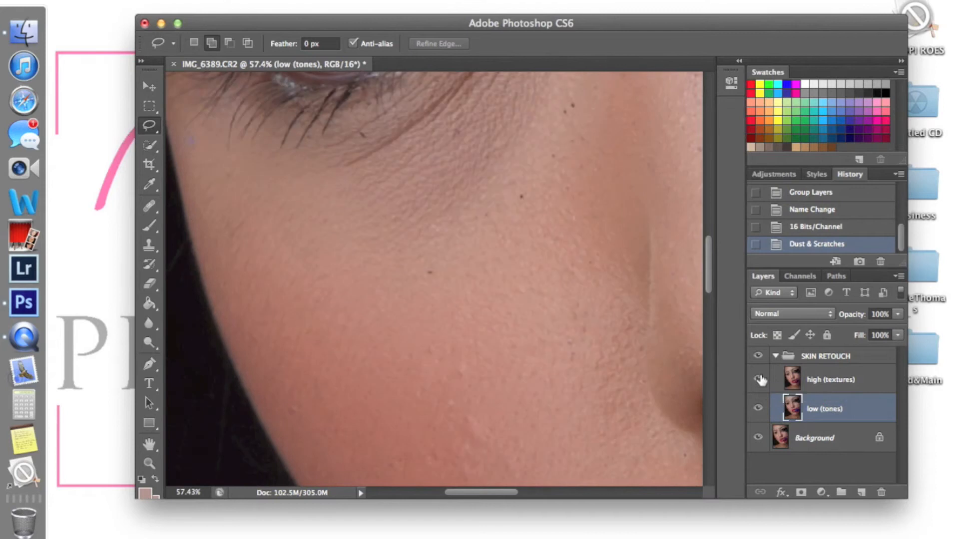
# Step: Use Apply Image on the high (textures) layer with low (tones), RGB channel, inverted, Add blending, 100% opacity, scale 2 and offset 0
pyautogui.click(827, 382)
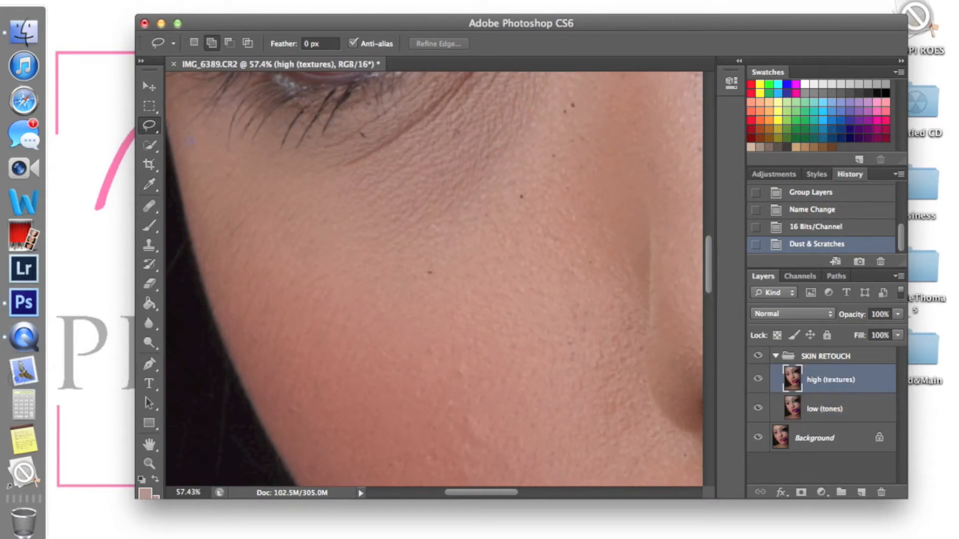
pyautogui.click(194, 1)
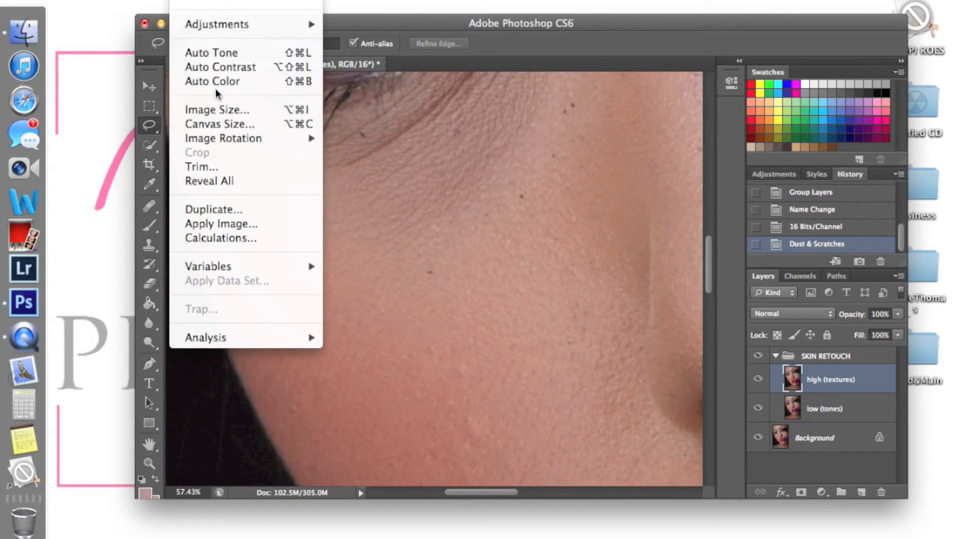
pyautogui.click(229, 224)
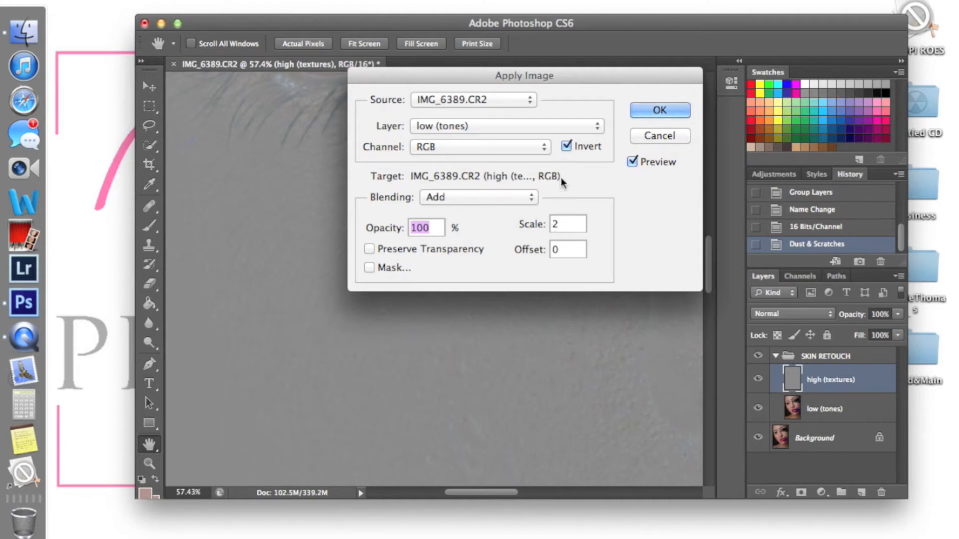
pyautogui.click(644, 115)
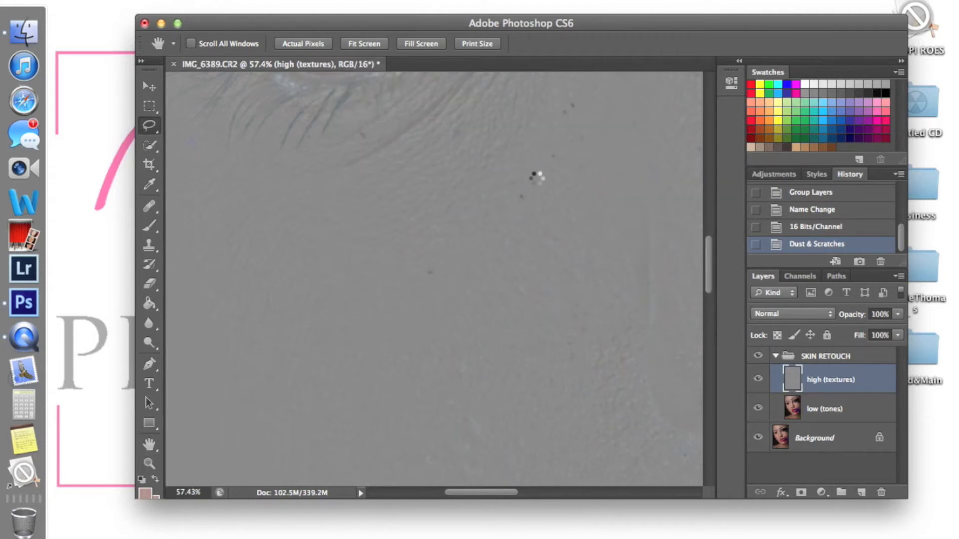
pyautogui.press('l')
# Step: Set the high (textures) layer's blend mode to Linear Light
pyautogui.scroll(-3, 537, 182)
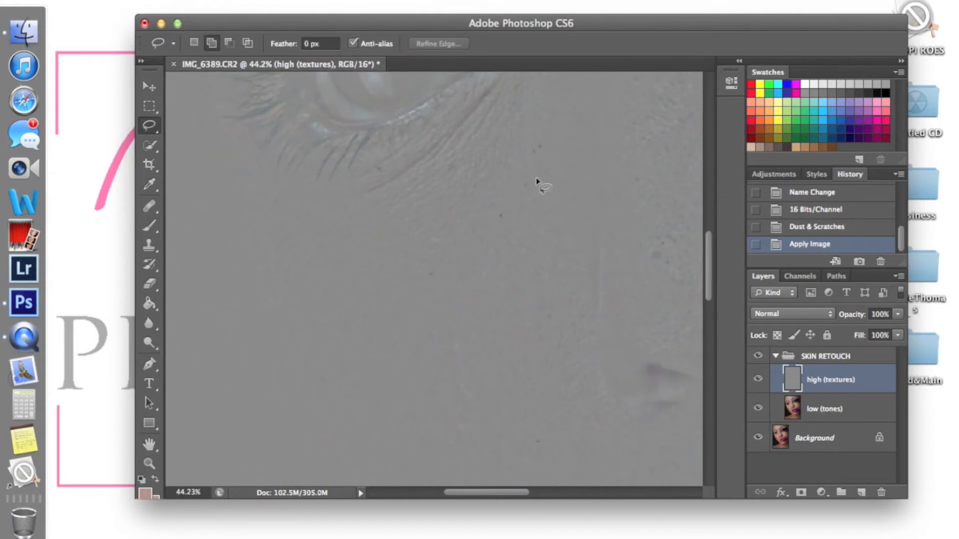
pyautogui.scroll(-4, 537, 182)
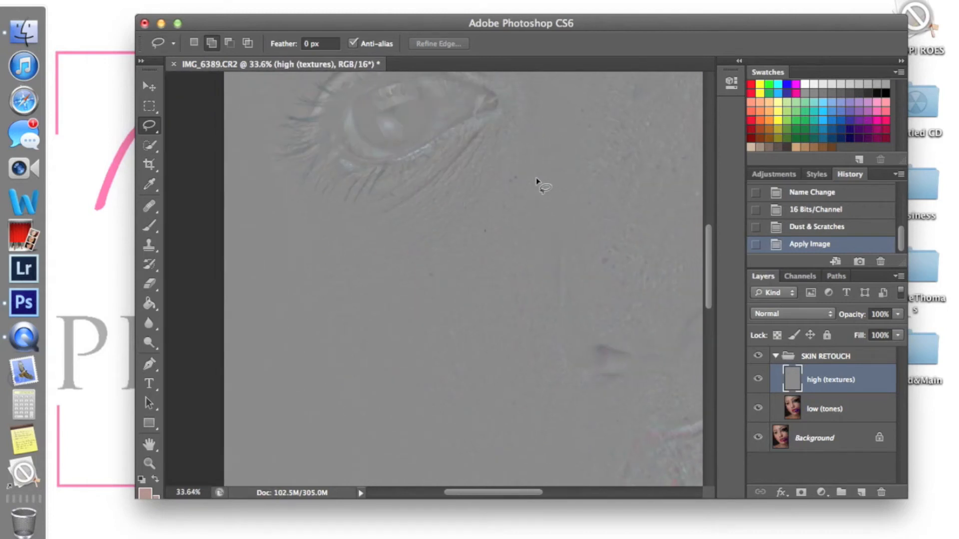
pyautogui.hscroll(5, 606, 213)
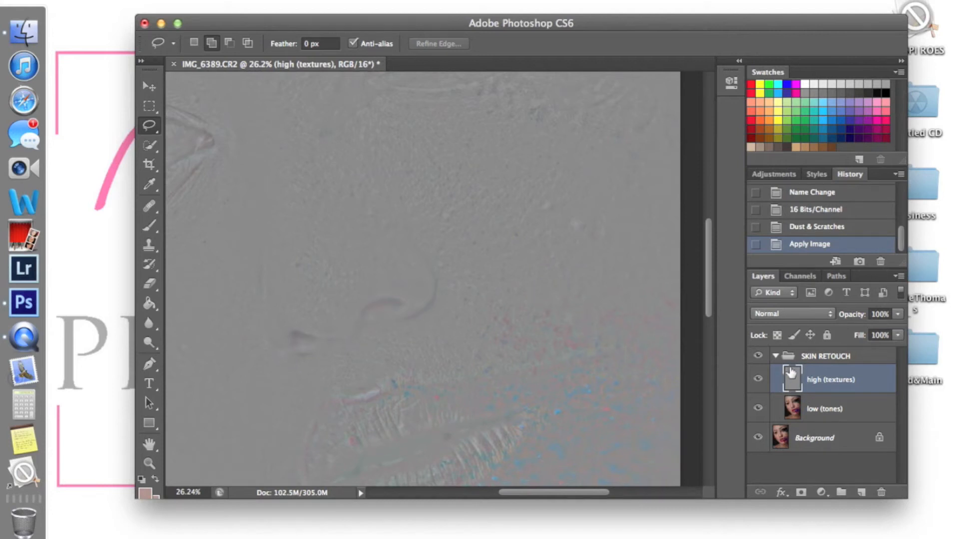
pyautogui.click(805, 310)
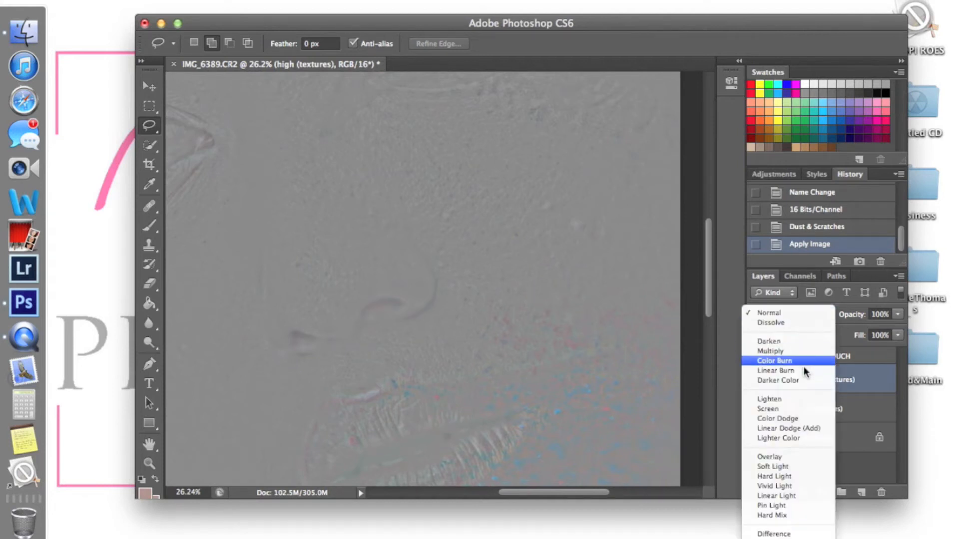
pyautogui.click(802, 496)
# Step: Examine the lips, cheeks, nose and eyes to check how the recombined texture and tone layers look
pyautogui.scroll(-5, 509, 317)
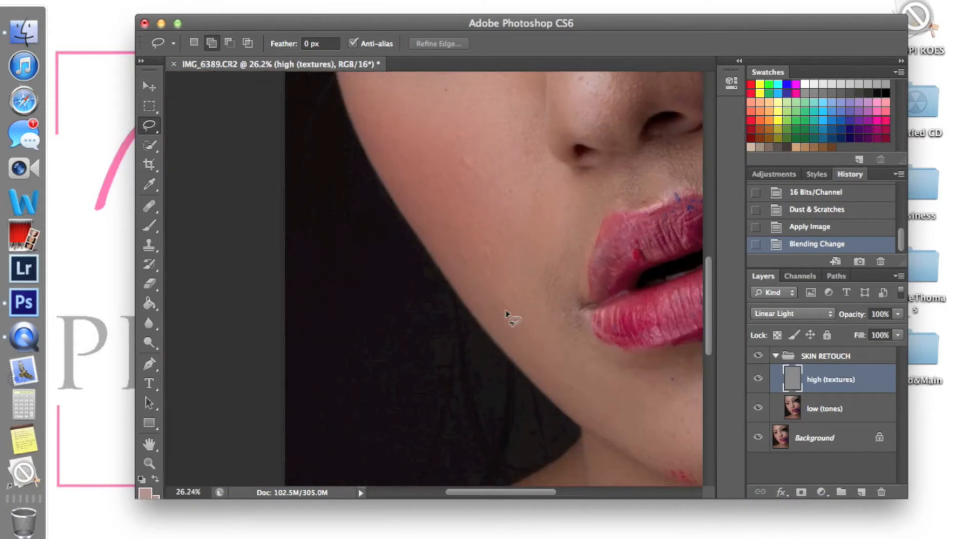
pyautogui.hscroll(5, 509, 317)
pyautogui.scroll(10, 509, 317)
pyautogui.hscroll(-10, 509, 316)
pyautogui.scroll(4, 509, 317)
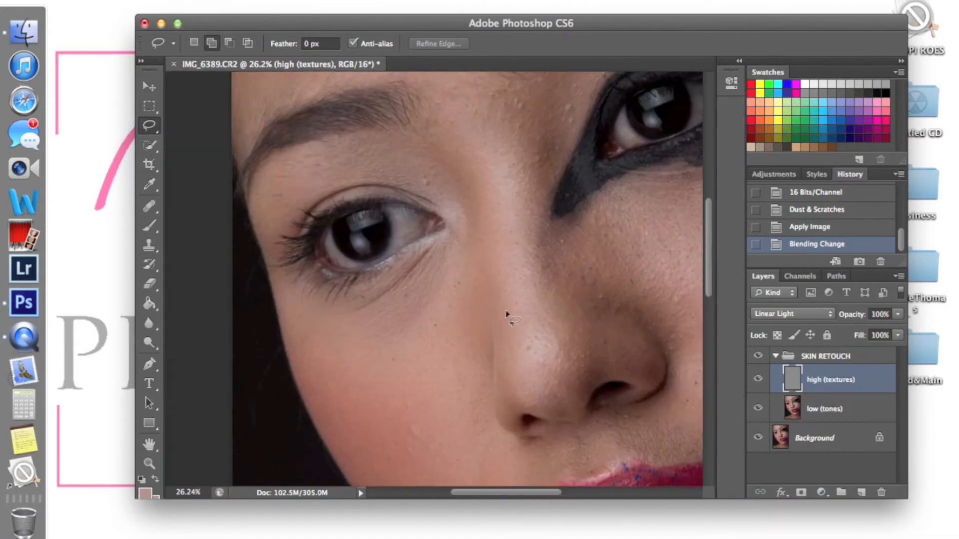
pyautogui.scroll(-2, 509, 317)
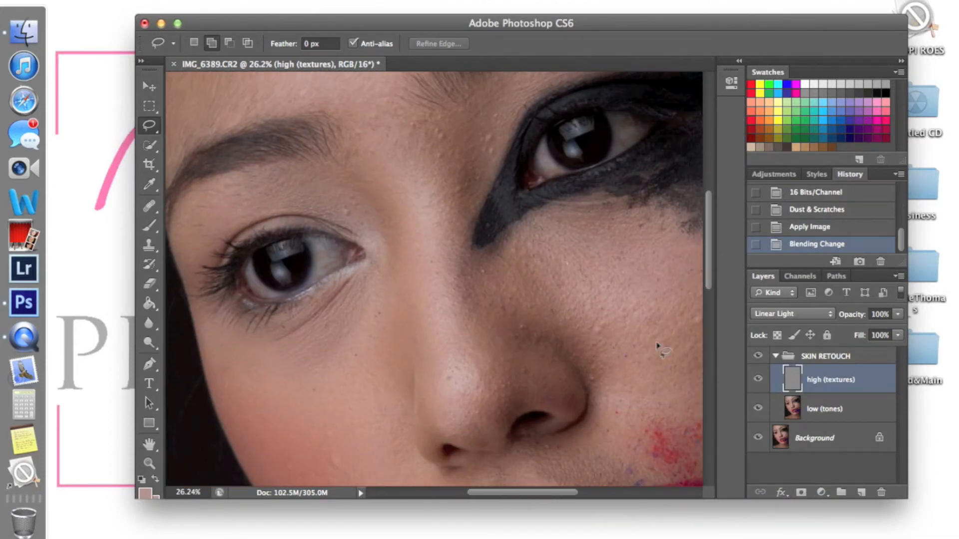
pyautogui.scroll(-2, 512, 319)
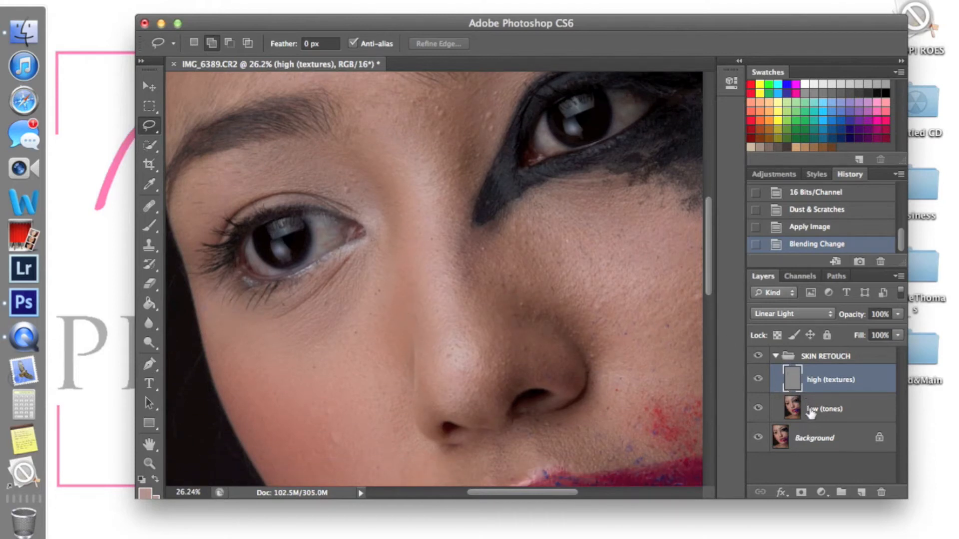
# Step: Duplicate the Background layer and move the copy above the SKIN RETOUCH group
pyautogui.click(821, 439)
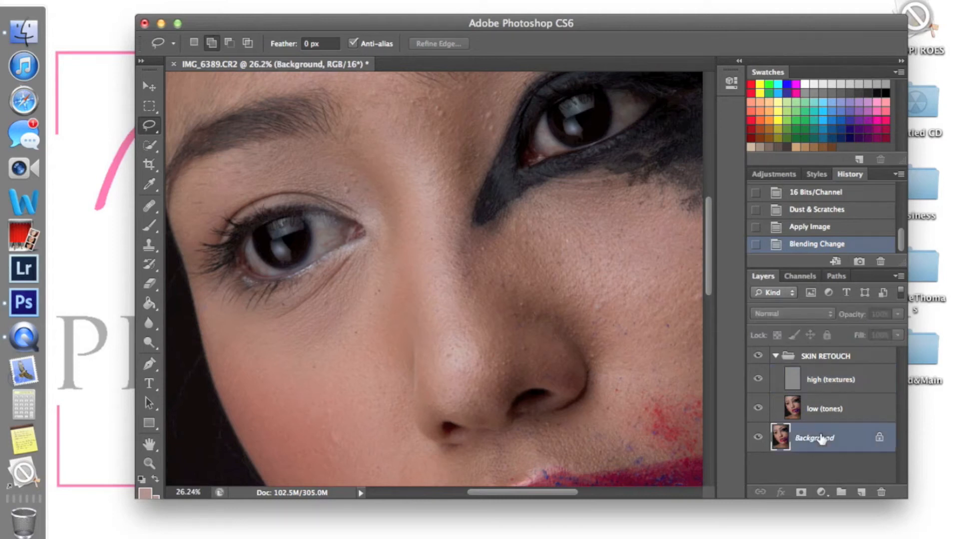
pyautogui.press('super+j')
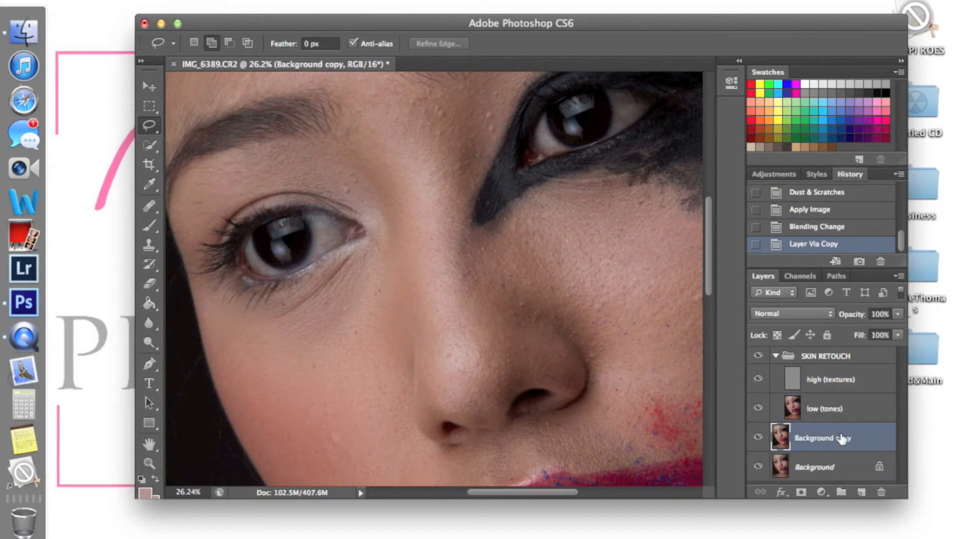
pyautogui.moveTo(840, 440); pyautogui.dragTo(836, 349)
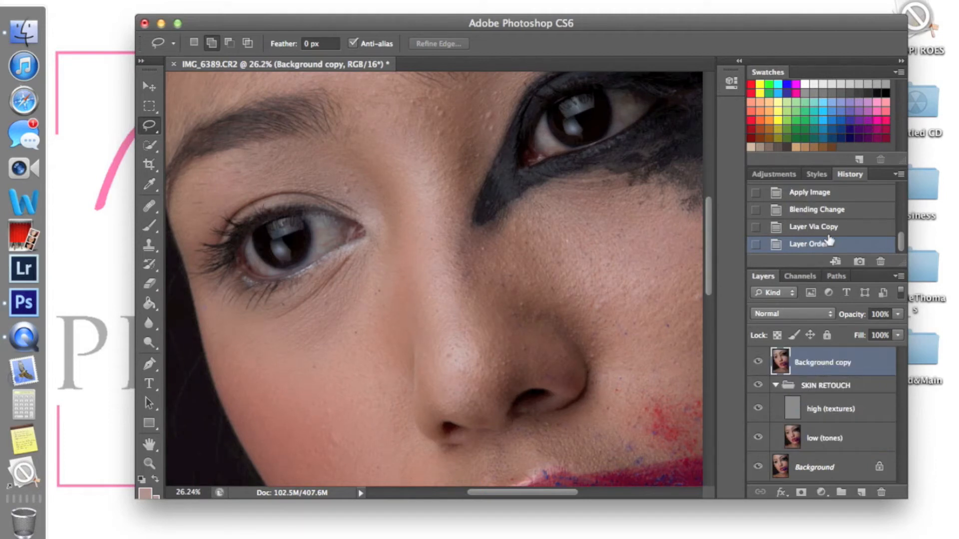
# Step: Add a Black & White adjustment layer at the top of the stack with Reds set to -200
pyautogui.click(819, 174)
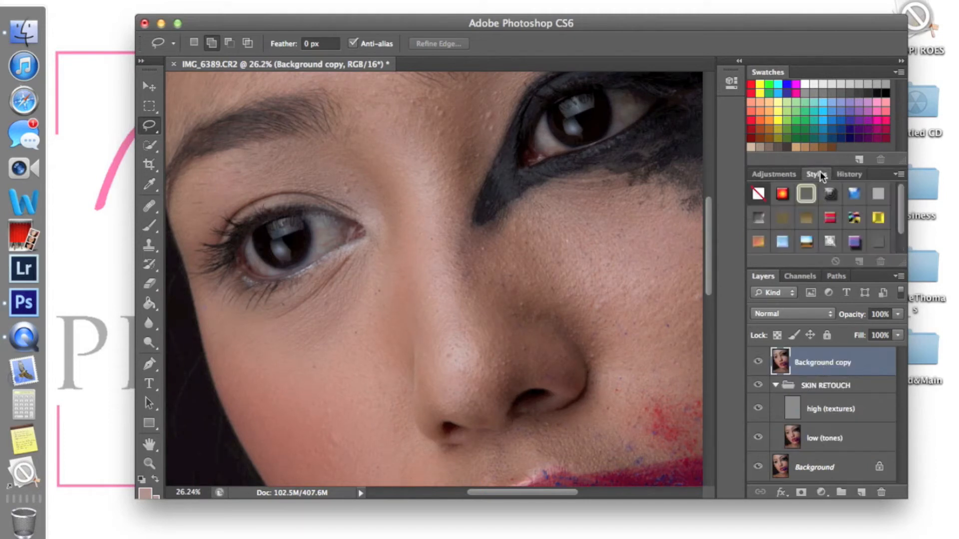
pyautogui.click(787, 173)
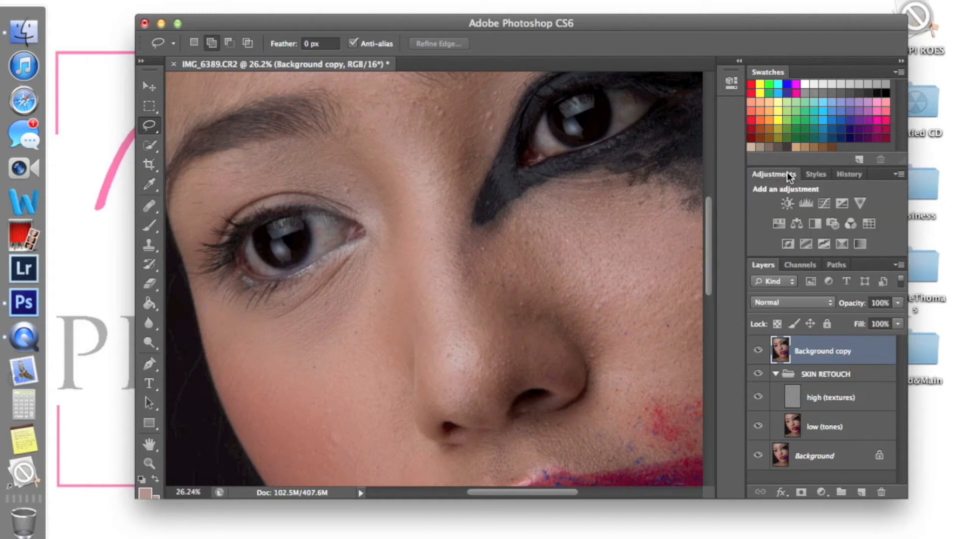
pyautogui.click(814, 224)
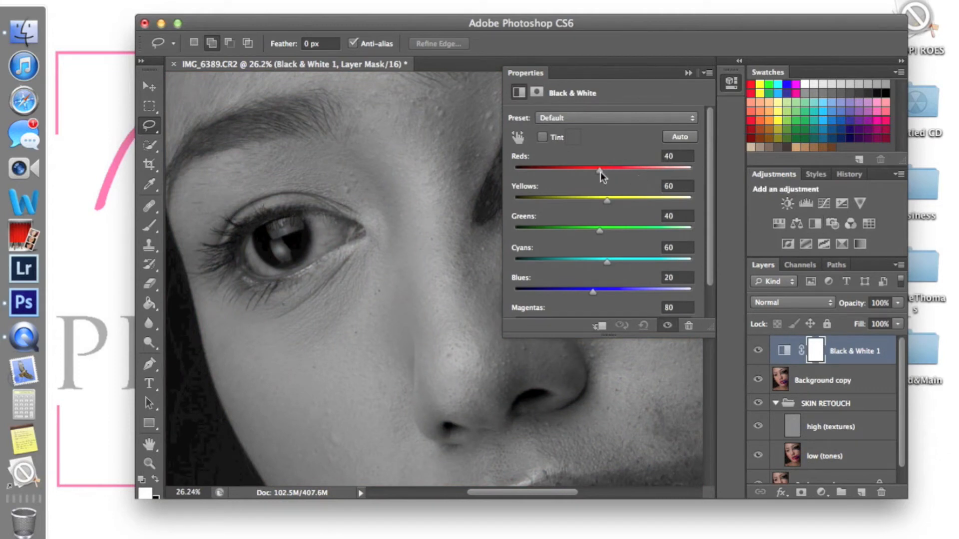
pyautogui.moveTo(598, 170); pyautogui.dragTo(491, 170)
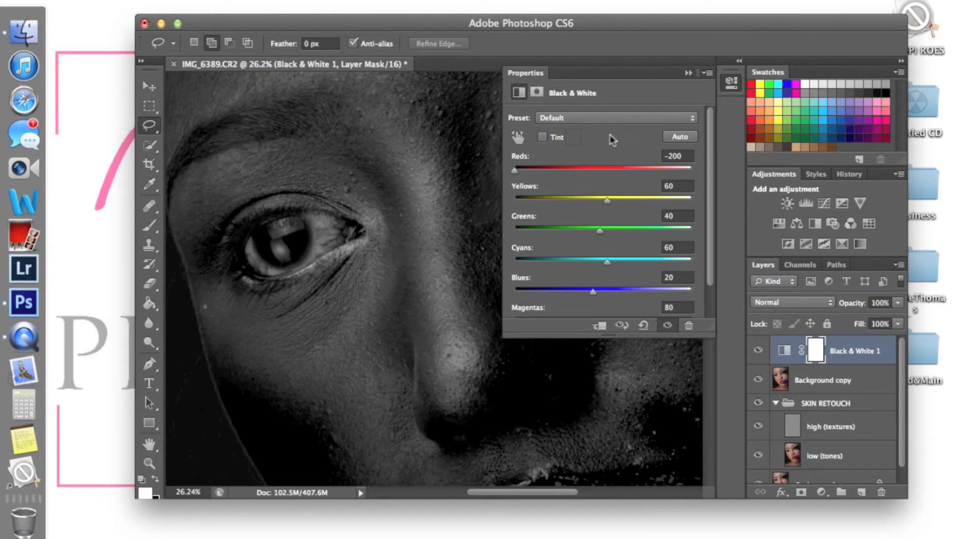
pyautogui.click(688, 73)
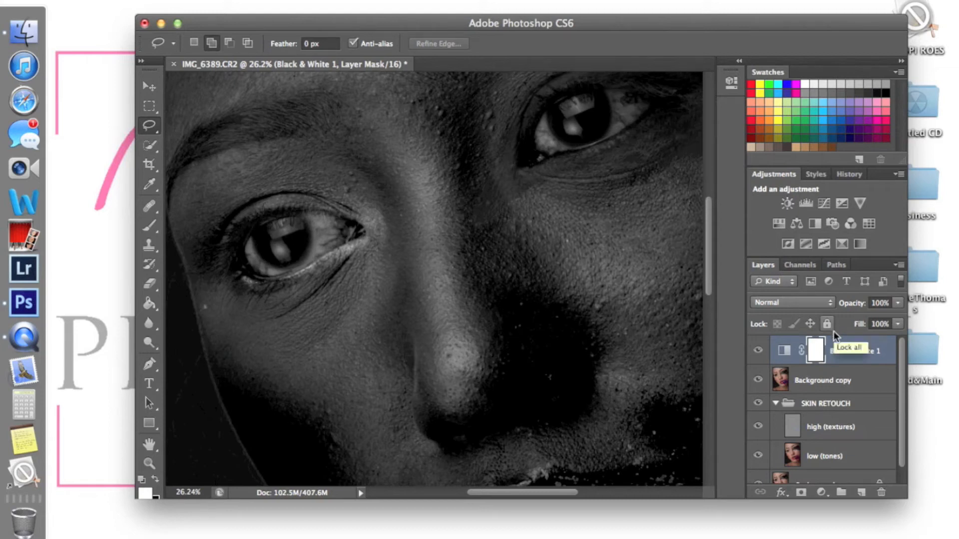
# Step: Put the Black & White adjustment in a new group, name it help, and collapse the group
pyautogui.press('super+g')
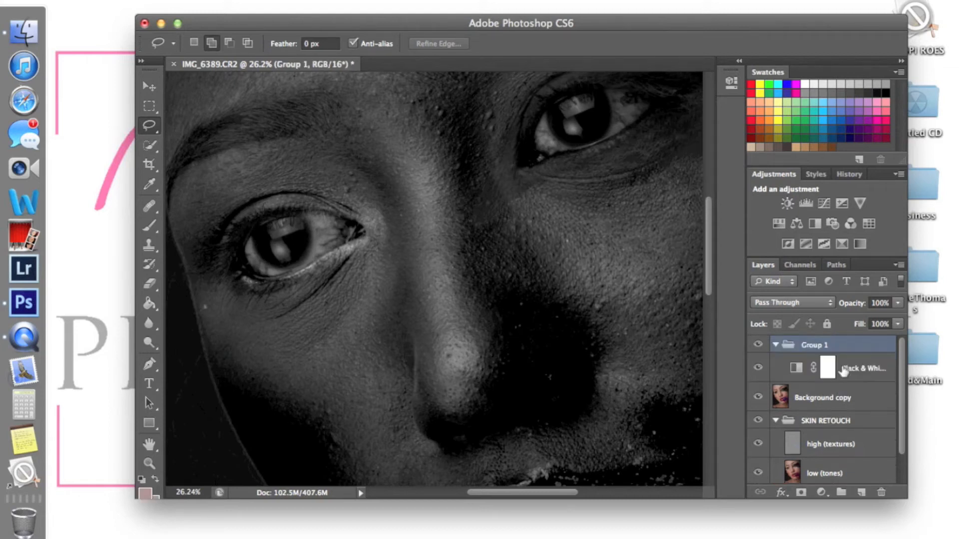
pyautogui.doubleClick(807, 346)
pyautogui.write('help')
pyautogui.press('Return')
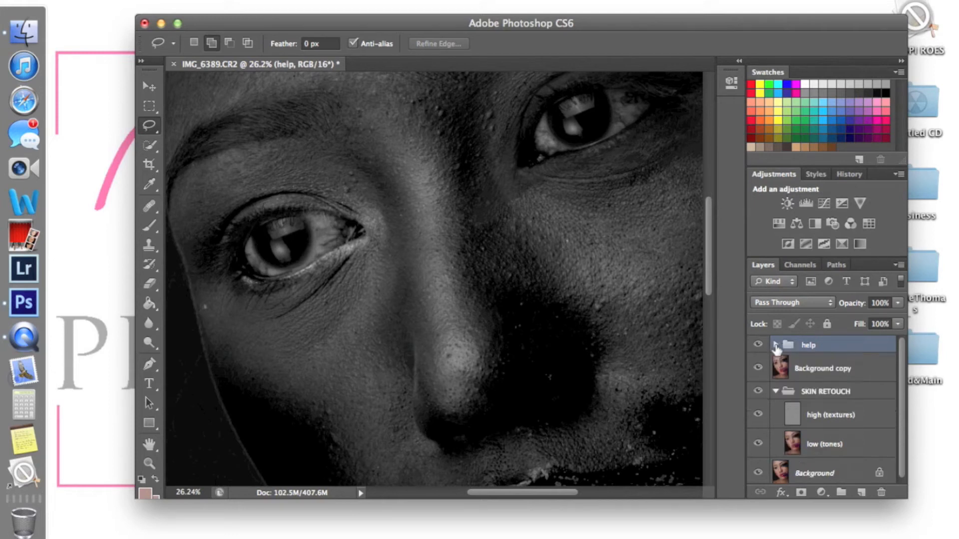
# Step: Toggle the help group's visibility to compare the skin in color and black and white, and check the group's contents
pyautogui.click(758, 346)
pyautogui.click(758, 345)
pyautogui.click(757, 345)
pyautogui.click(757, 345)
pyautogui.click(828, 424)
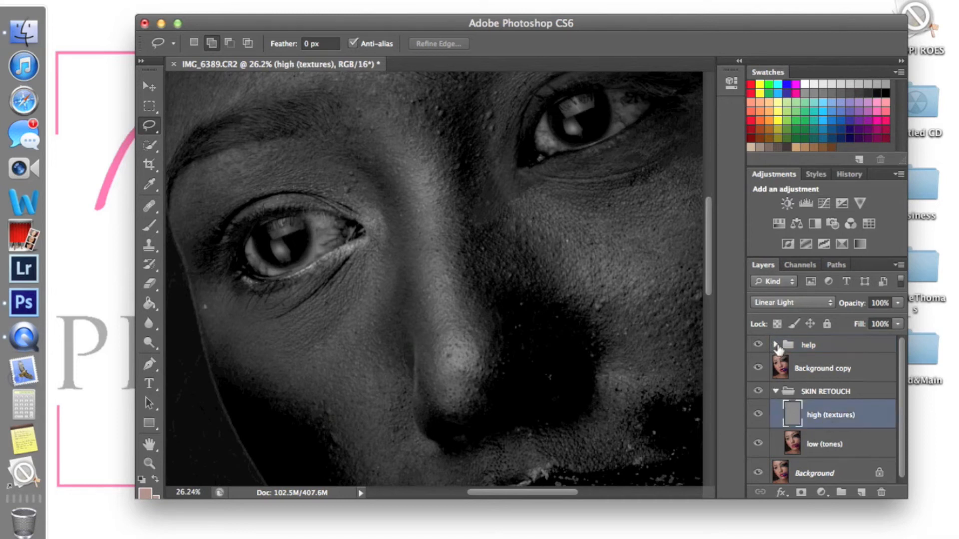
pyautogui.click(776, 345)
pyautogui.click(776, 345)
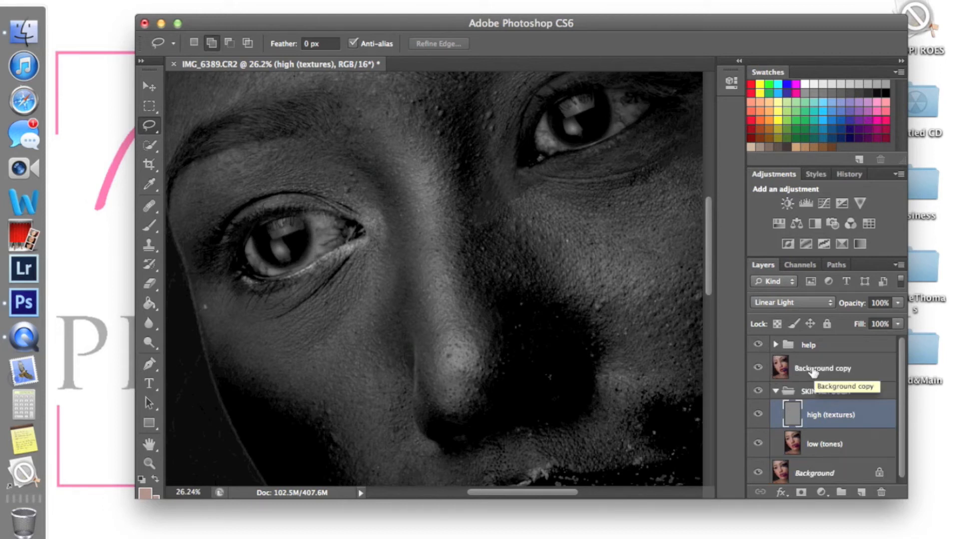
# Step: Expand the help group and delete the Background copy layer beneath it
pyautogui.click(776, 345)
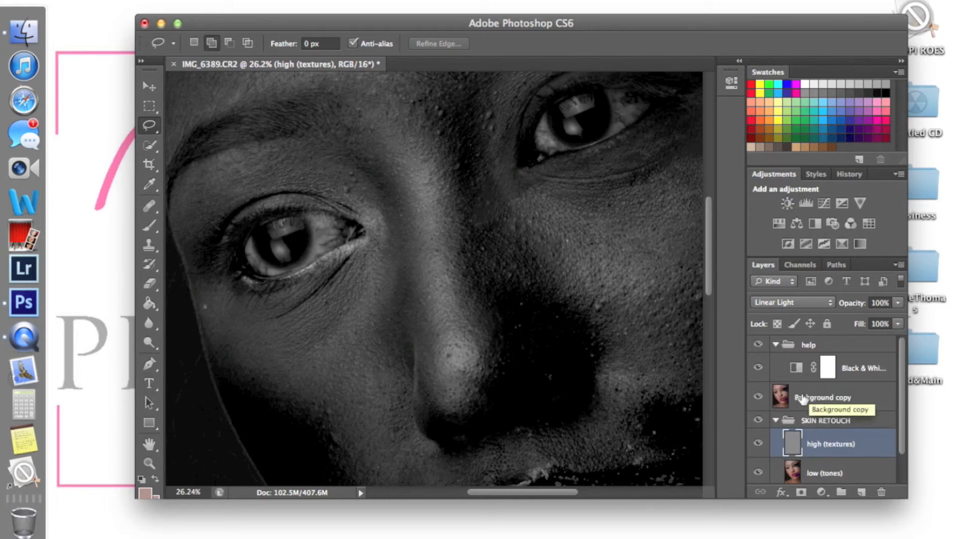
pyautogui.click(802, 398)
pyautogui.press('Delete')
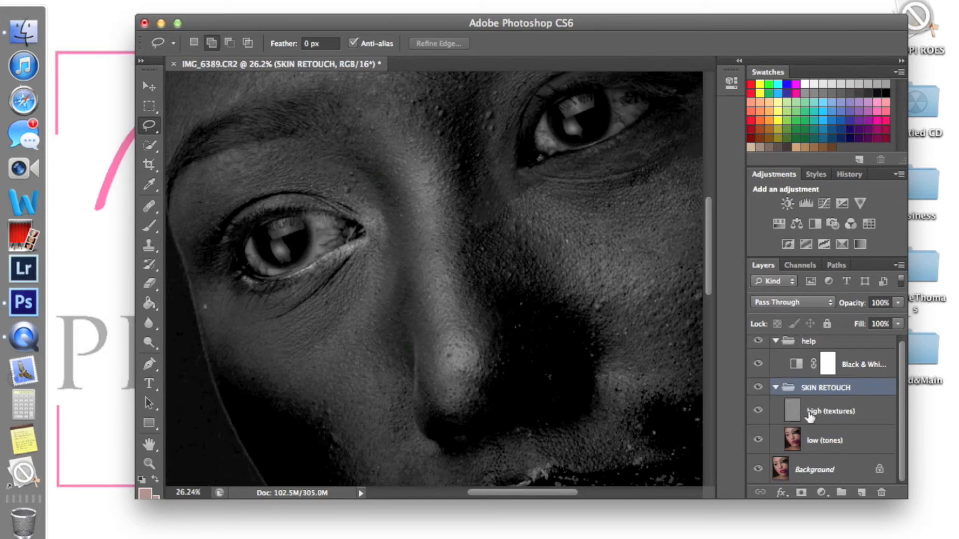
# Step: Examine the black-and-white skin on the cheeks, forehead and between the eyebrows for blemishes and uneven texture
pyautogui.scroll(-5, 608, 358)
pyautogui.hscroll(4, 609, 358)
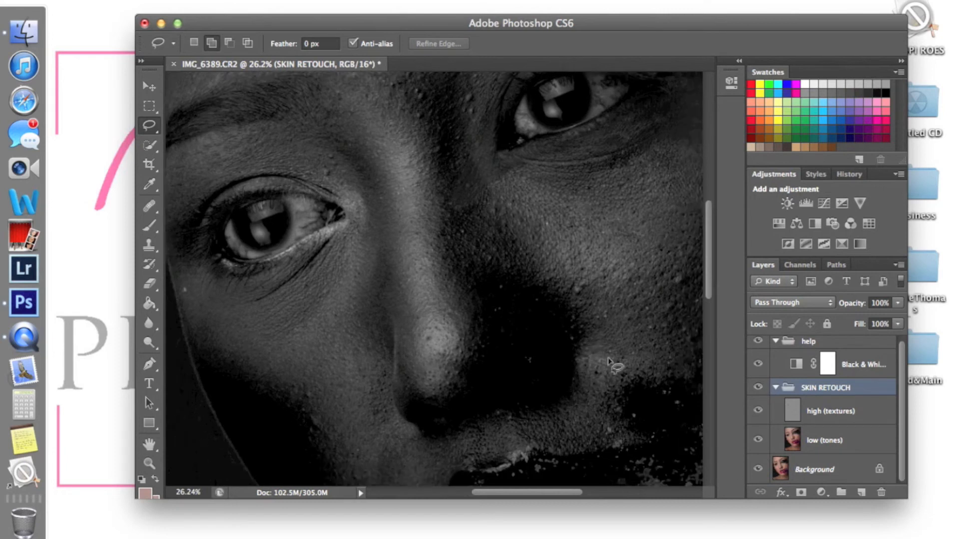
pyautogui.scroll(-3, 608, 358)
pyautogui.hscroll(-4, 608, 359)
pyautogui.scroll(10, 608, 359)
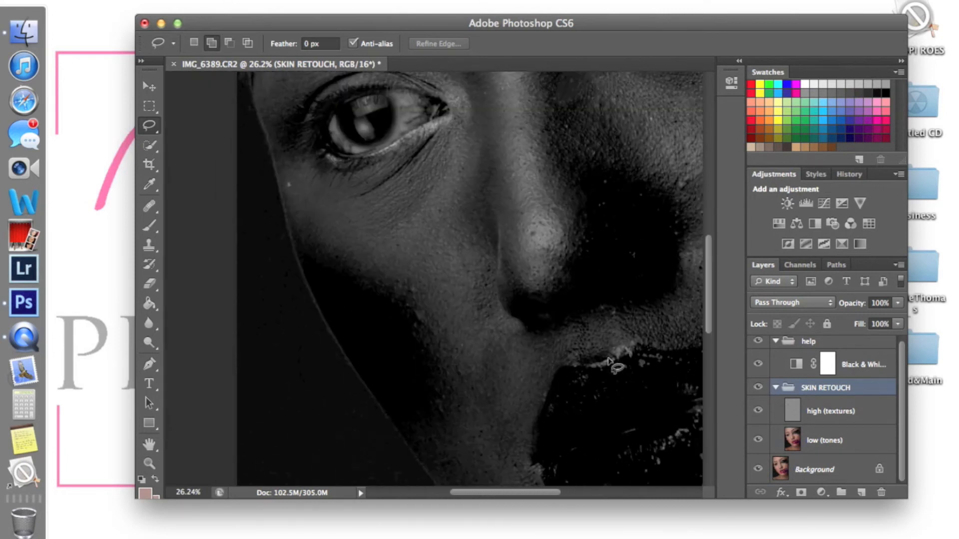
pyautogui.scroll(3, 608, 359)
pyautogui.hscroll(2, 608, 359)
pyautogui.scroll(-1, 609, 359)
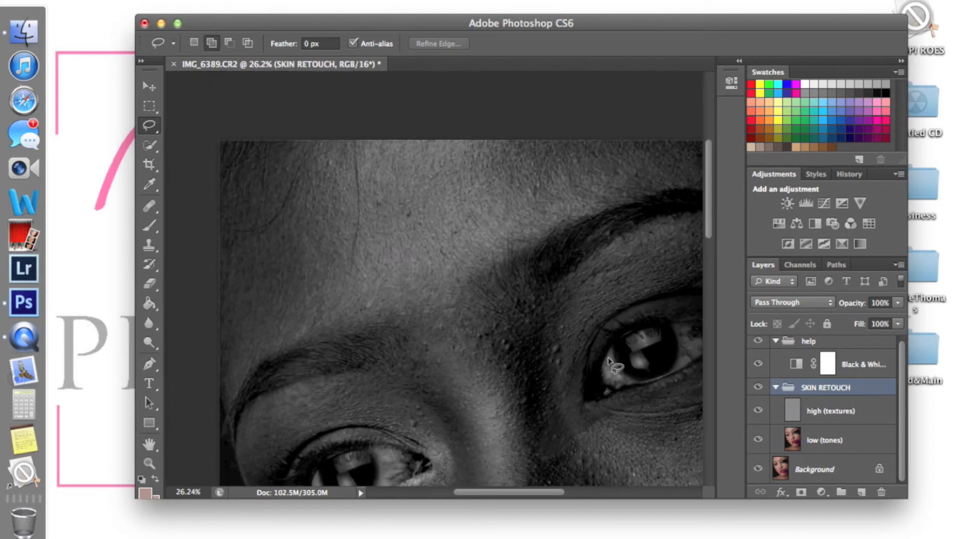
pyautogui.rightClick(607, 358)
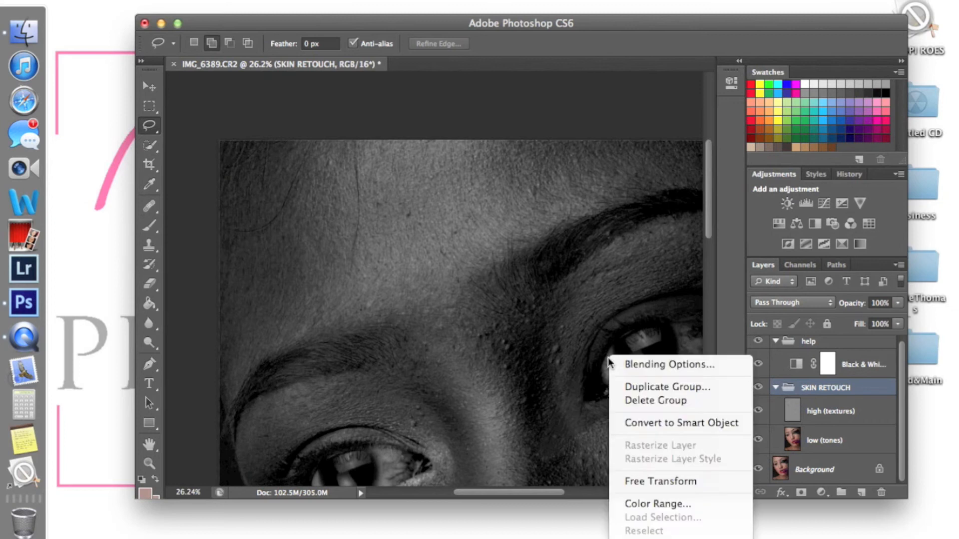
pyautogui.click(502, 359)
pyautogui.scroll(5, 502, 359)
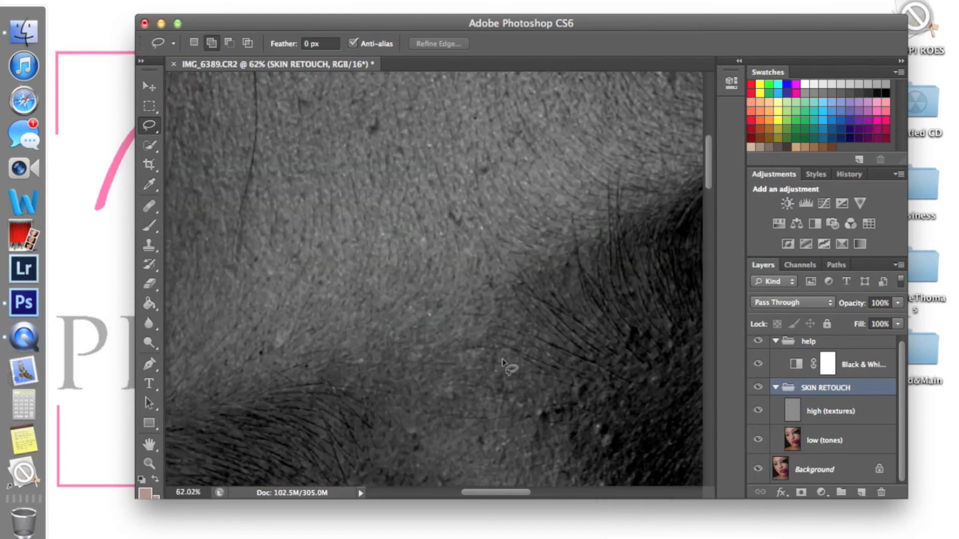
pyautogui.scroll(-8, 502, 359)
pyautogui.hscroll(3, 502, 359)
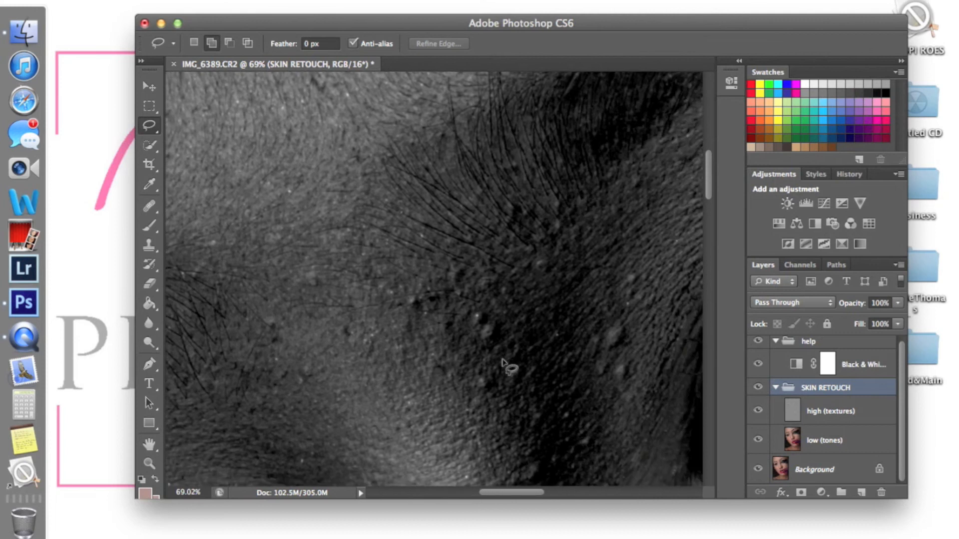
pyautogui.scroll(-3, 502, 358)
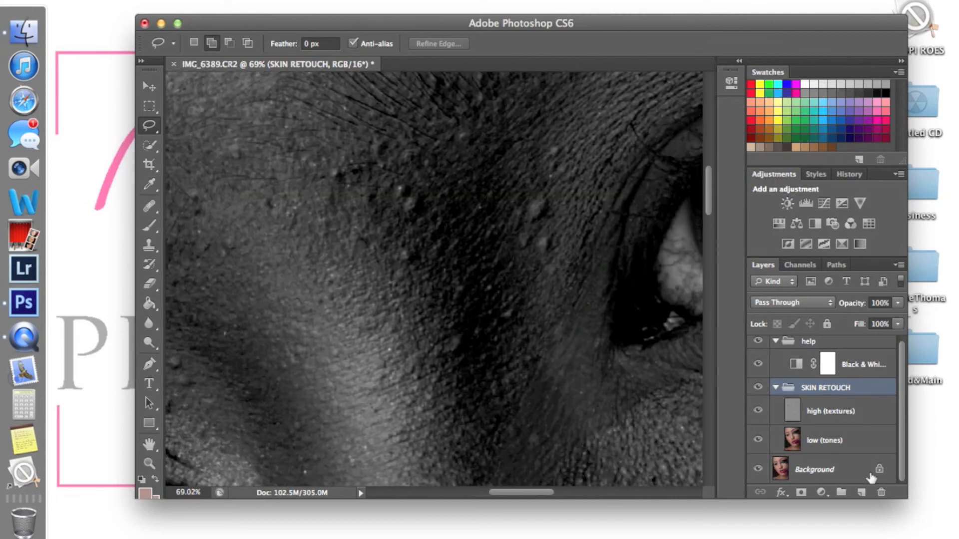
# Step: Select the high (textures) layer and activate the Healing Brush Tool
pyautogui.click(847, 411)
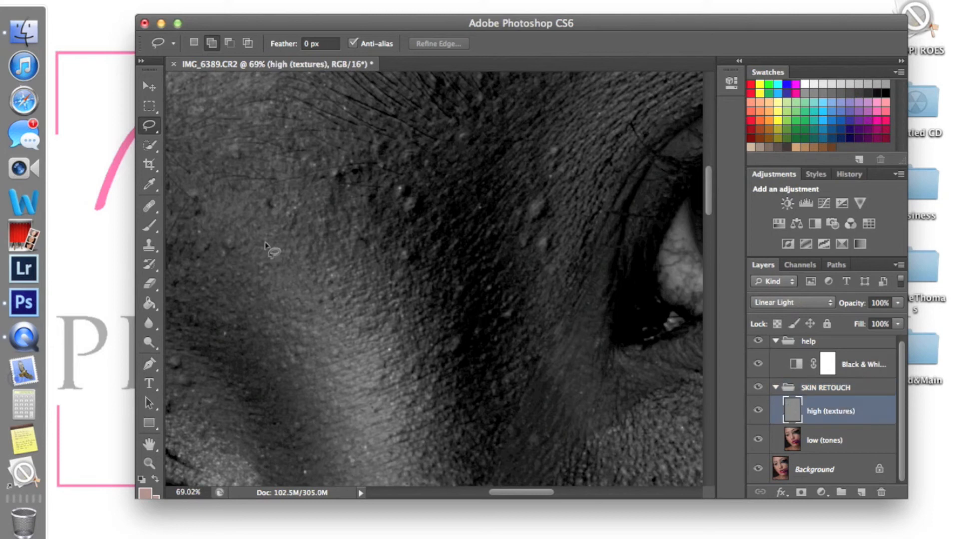
pyautogui.click(150, 207)
pyautogui.click(151, 207)
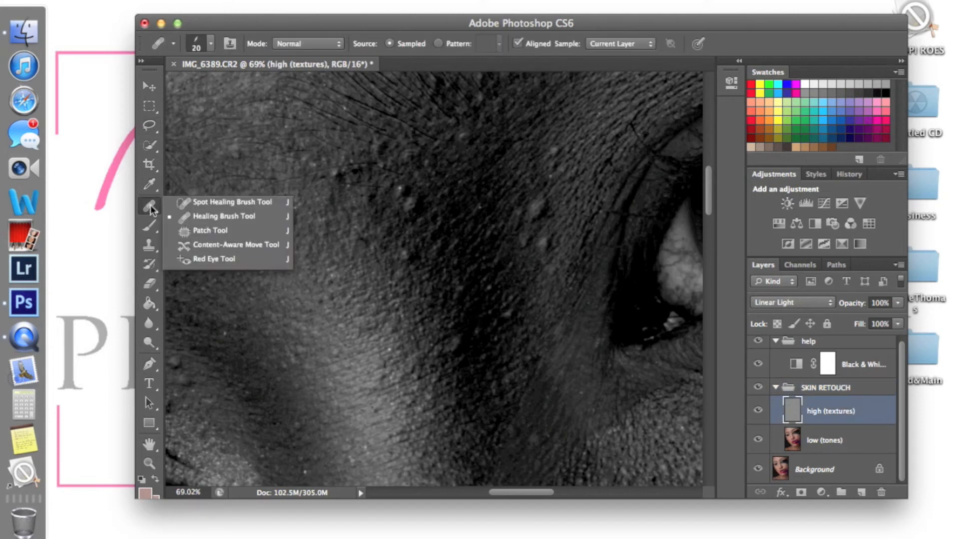
pyautogui.click(200, 217)
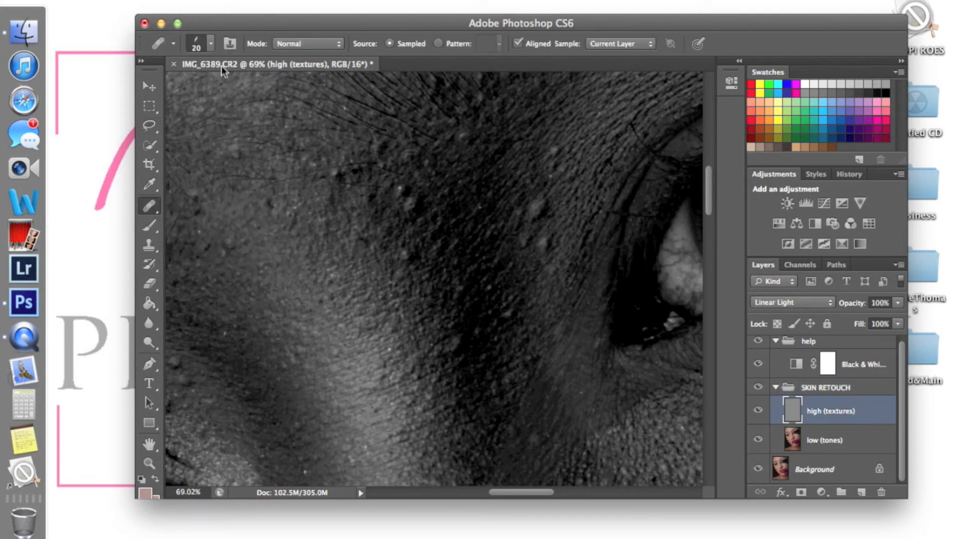
# Step: Review the healing brush's size, hardness, spacing, angle and roundness settings without changing them
pyautogui.click(210, 44)
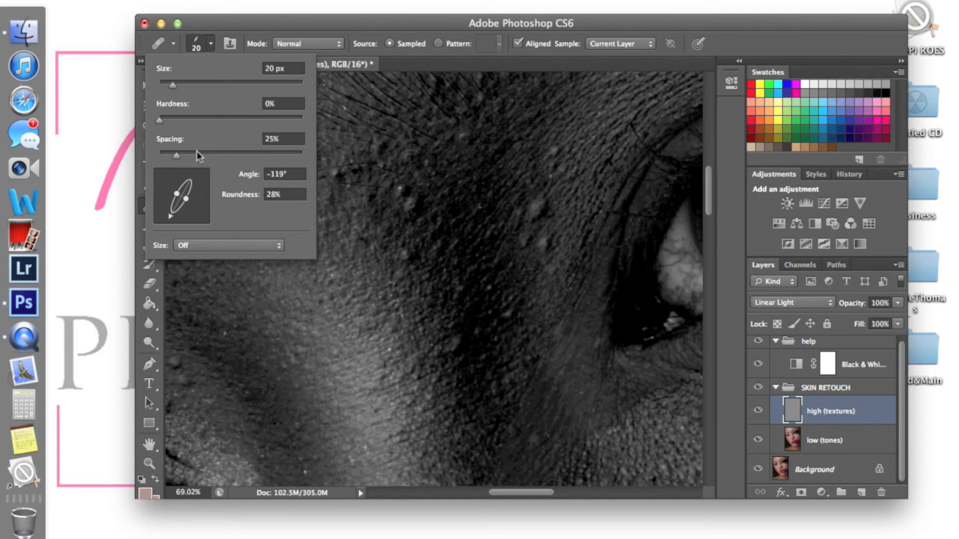
pyautogui.moveTo(184, 199)
pyautogui.mouseDown()
pyautogui.moveTo(205, 216)
pyautogui.moveTo(183, 201)
pyautogui.mouseUp()
pyautogui.click(184, 202)
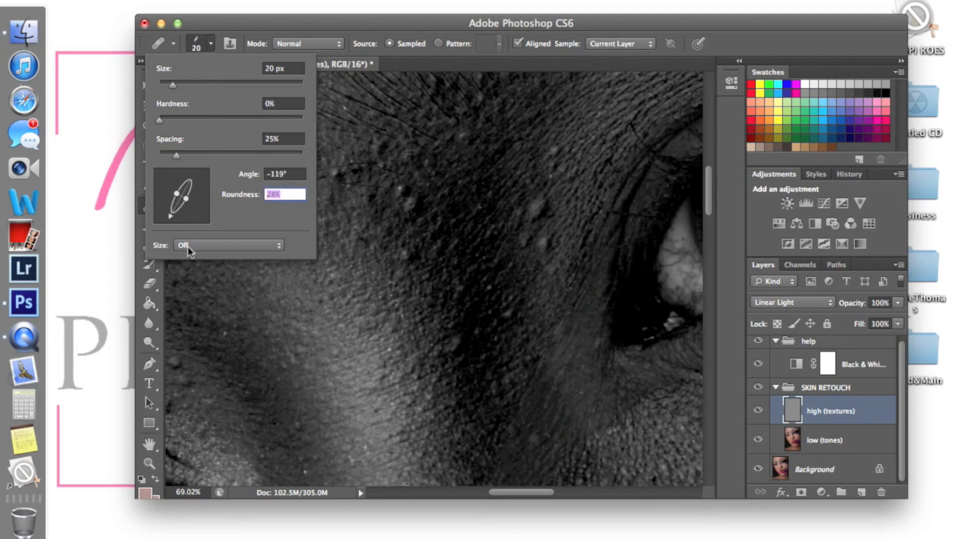
pyautogui.click(284, 20)
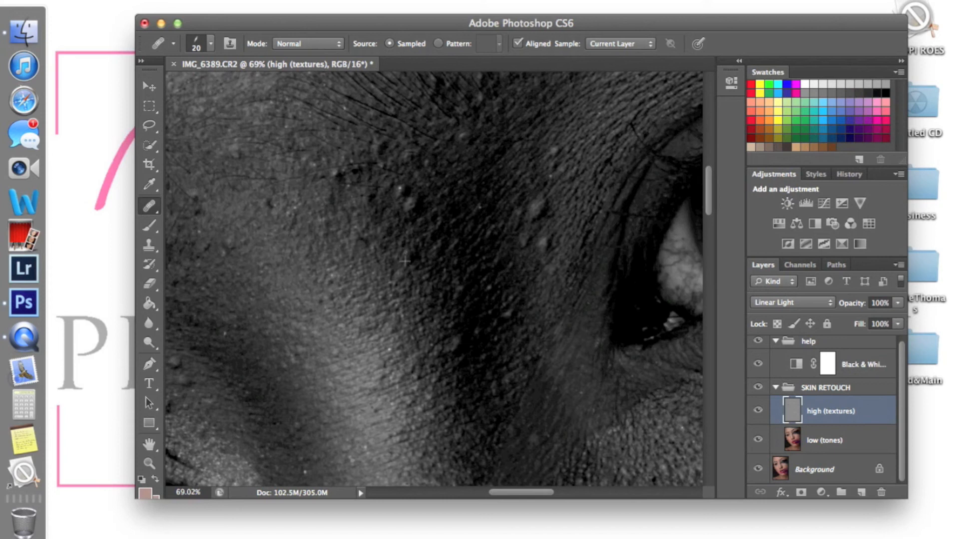
# Step: Heal the raised bumps between the eyebrow and the inner corner of the eye, and hide the help group
pyautogui.click(536, 208)
pyautogui.click(408, 203)
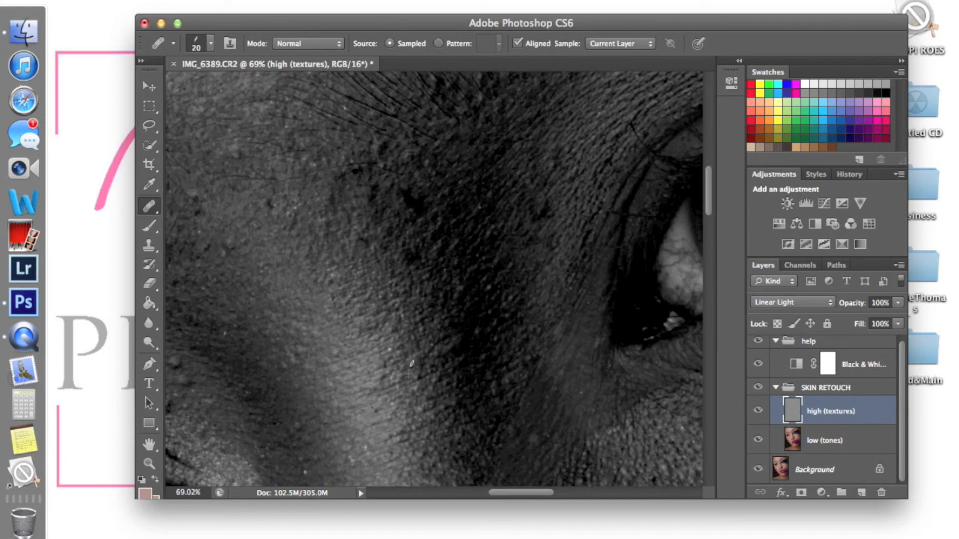
pyautogui.click(758, 341)
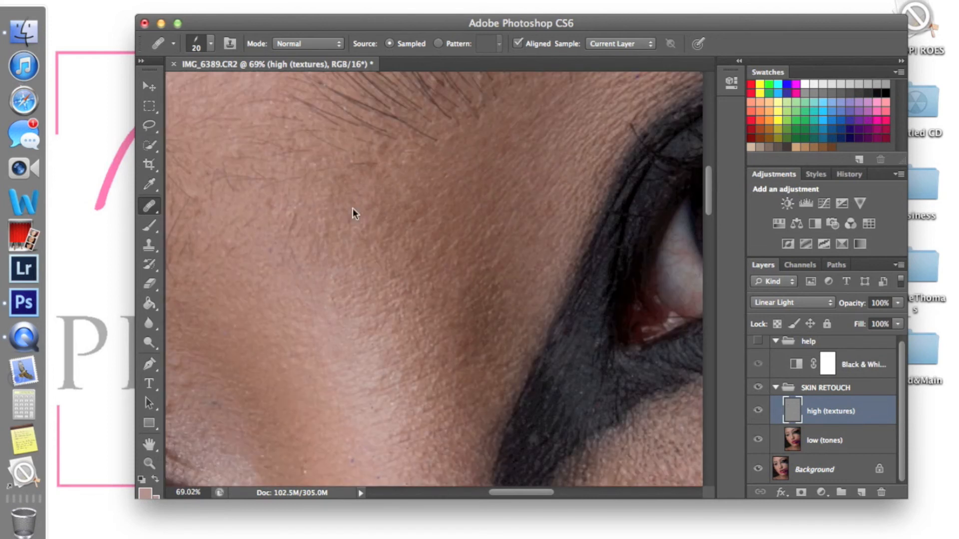
# Step: Inspect the healed skin around the eyebrow and inner eye in color and in black and white
pyautogui.scroll(5, 353, 208)
pyautogui.moveTo(316, 297)
pyautogui.mouseDown()
pyautogui.moveTo(349, 295)
pyautogui.moveTo(383, 264)
pyautogui.mouseUp()
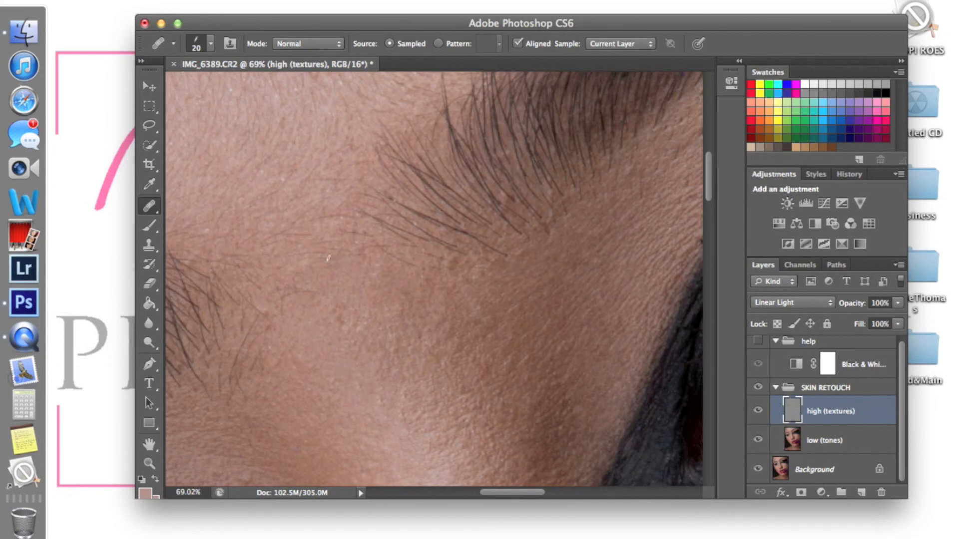
pyautogui.hscroll(5, 426, 256)
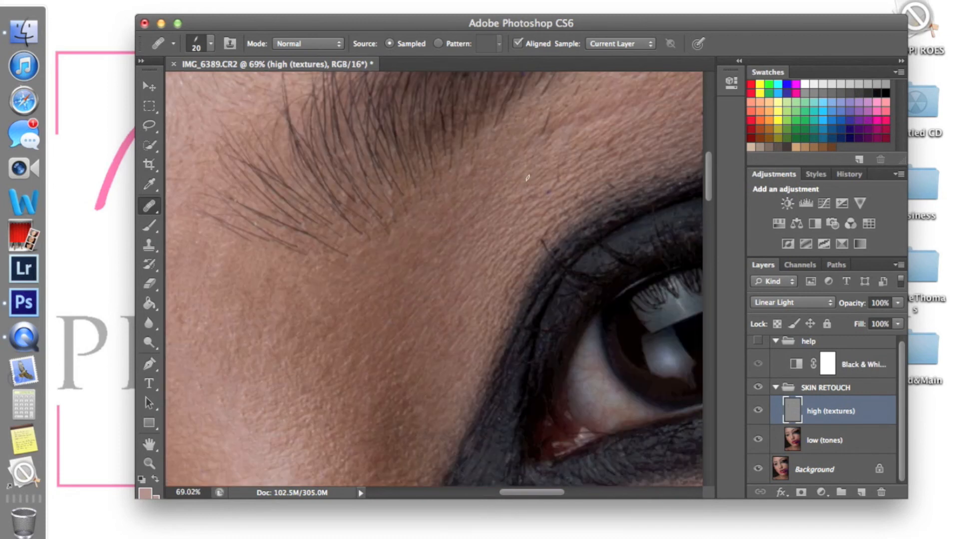
pyautogui.scroll(-3, 538, 127)
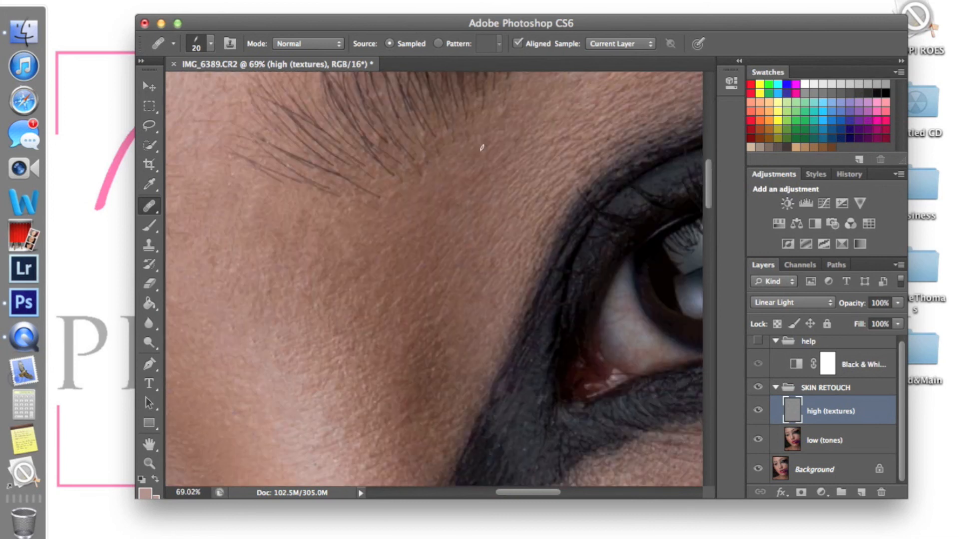
pyautogui.scroll(-2, 449, 250)
pyautogui.click(757, 341)
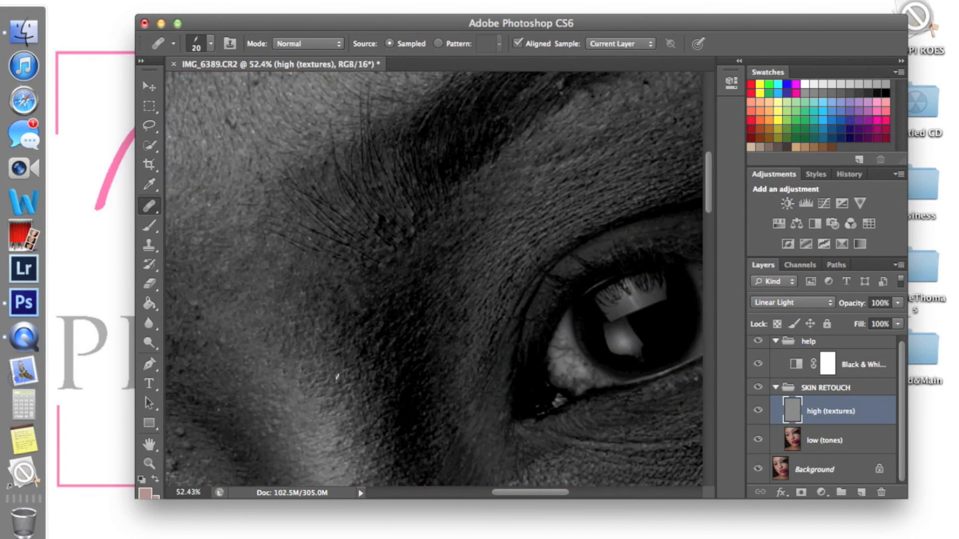
pyautogui.click(757, 341)
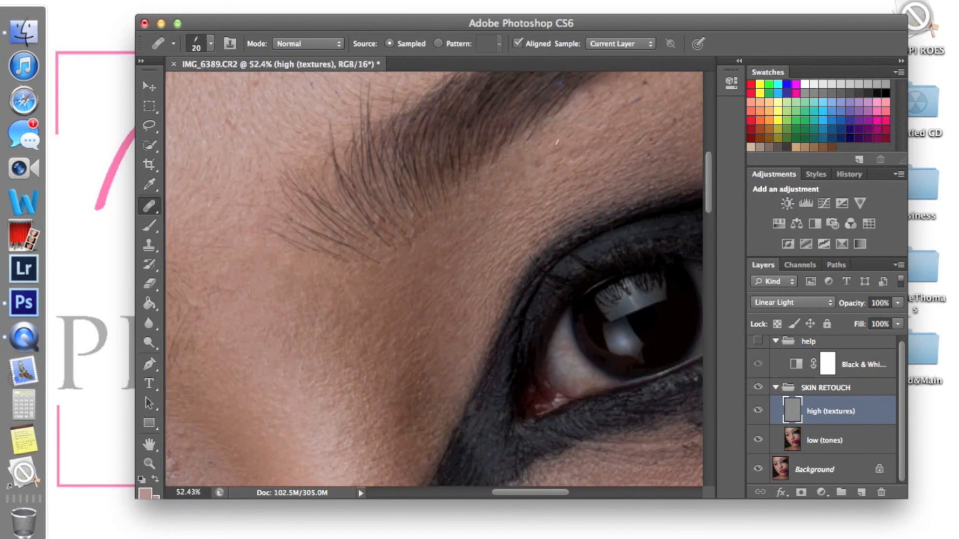
# Step: Toggle the SKIN RETOUCH group's visibility to compare the skin near the inner eye before and after healing
pyautogui.click(757, 387)
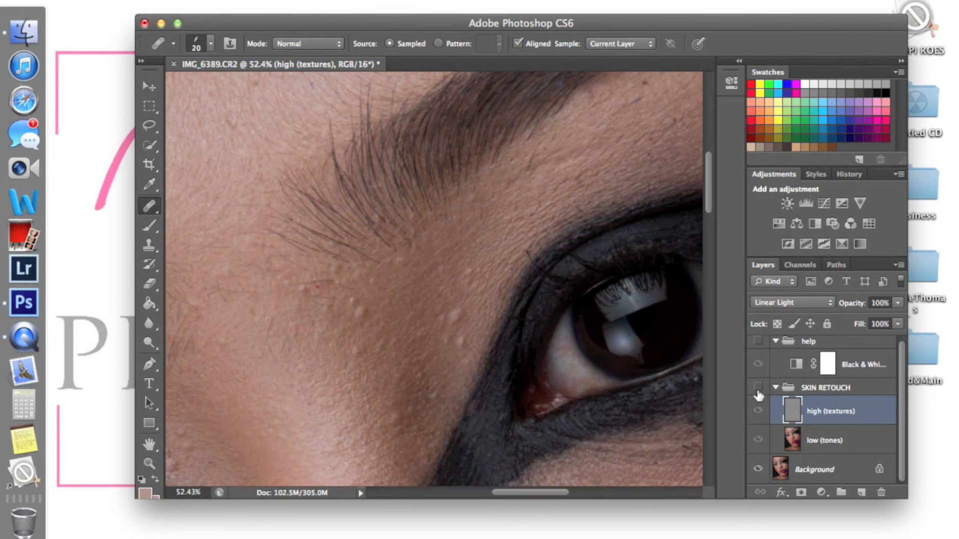
pyautogui.click(757, 388)
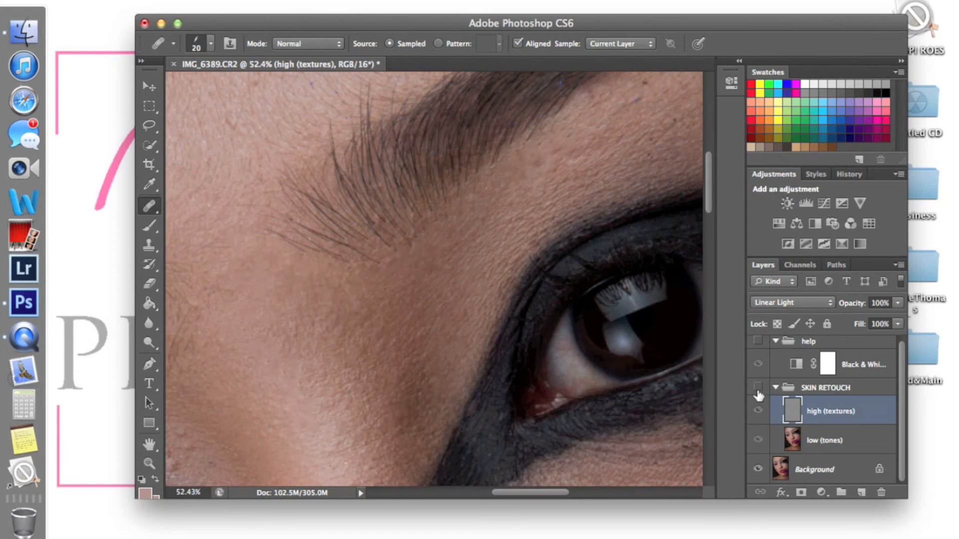
pyautogui.click(757, 387)
# Step: Compare the area around both eyes and the forehead with the SKIN RETOUCH group hidden and shown
pyautogui.scroll(-4, 434, 316)
pyautogui.click(430, 269)
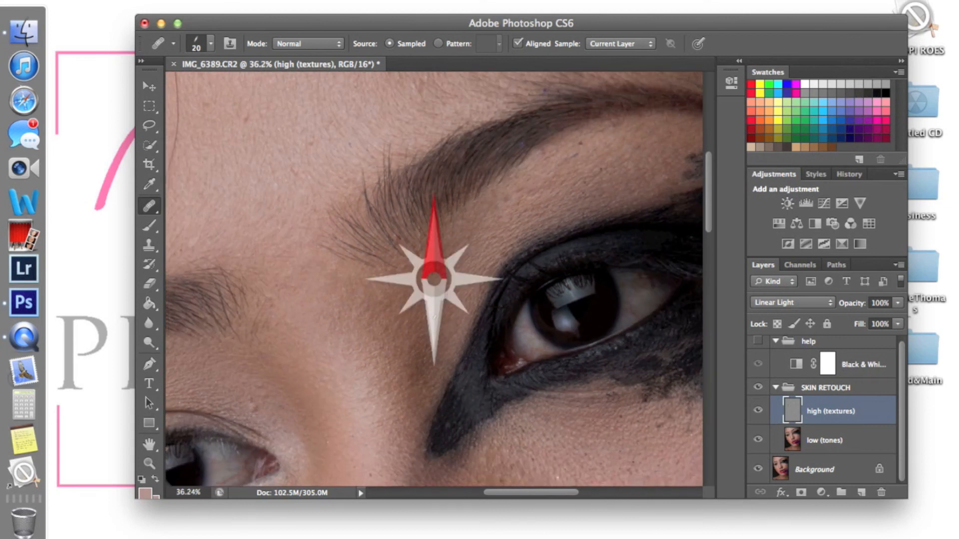
pyautogui.scroll(-3, 435, 317)
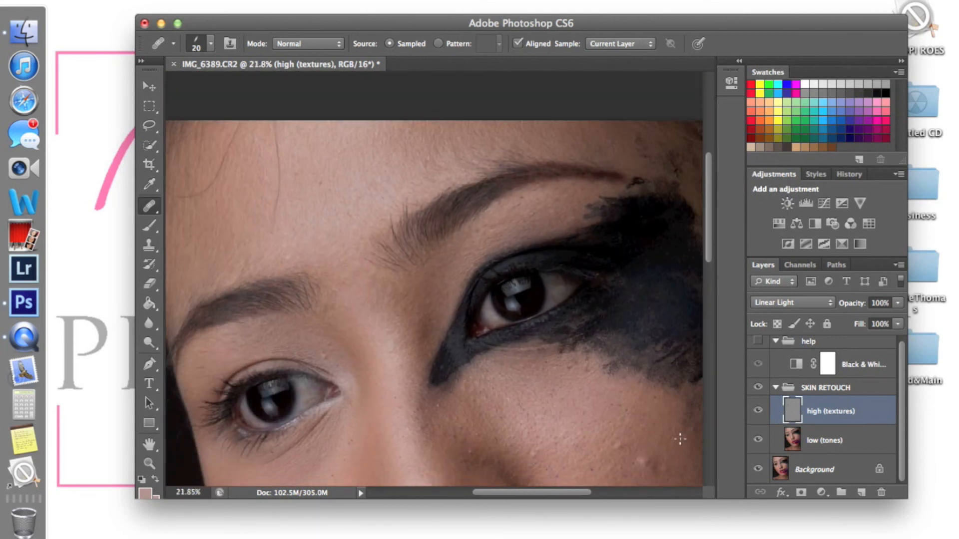
pyautogui.click(757, 388)
pyautogui.click(758, 387)
pyautogui.click(757, 387)
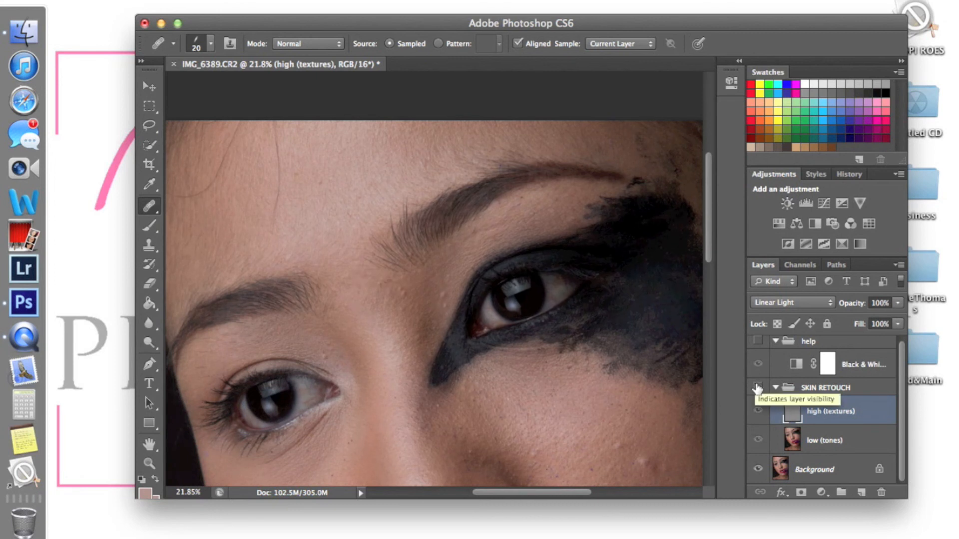
pyautogui.click(758, 387)
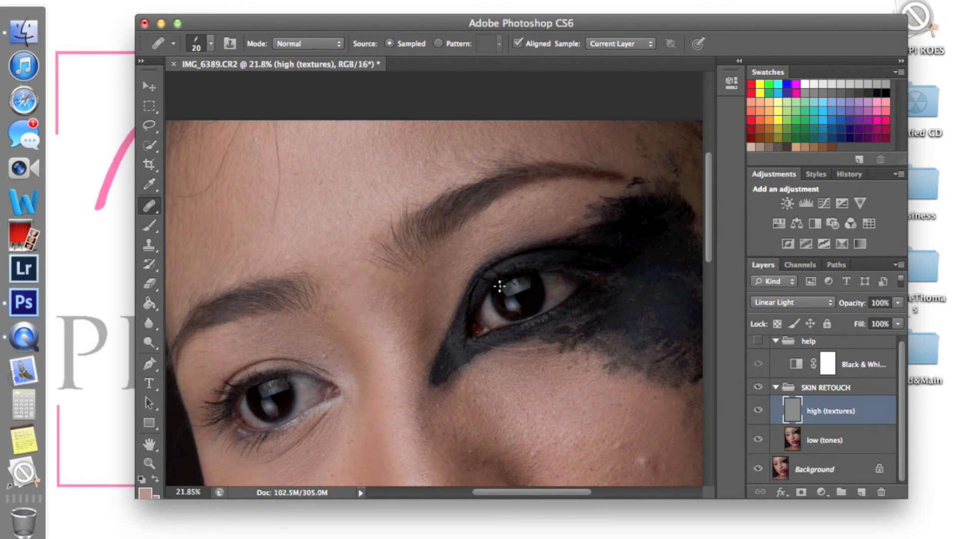
# Step: View the whole portrait and toggle the SKIN RETOUCH group to judge the overall effect of the healing
pyautogui.scroll(-10, 499, 286)
pyautogui.scroll(10, 500, 286)
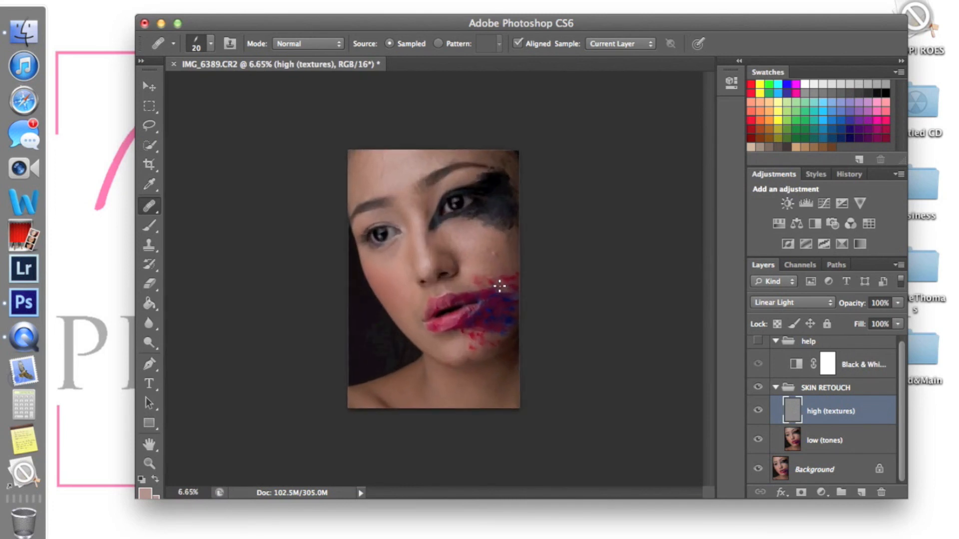
pyautogui.scroll(2, 499, 286)
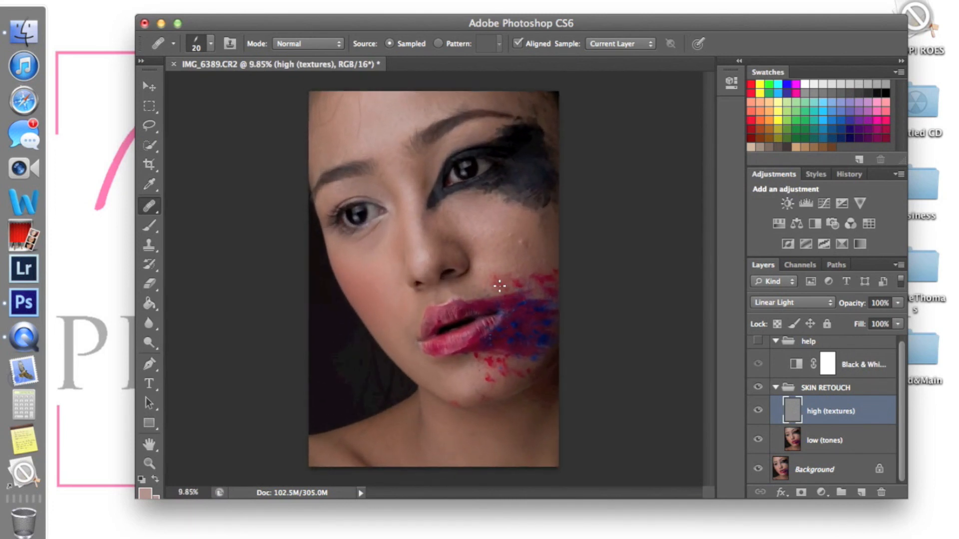
pyautogui.click(758, 388)
pyautogui.click(758, 387)
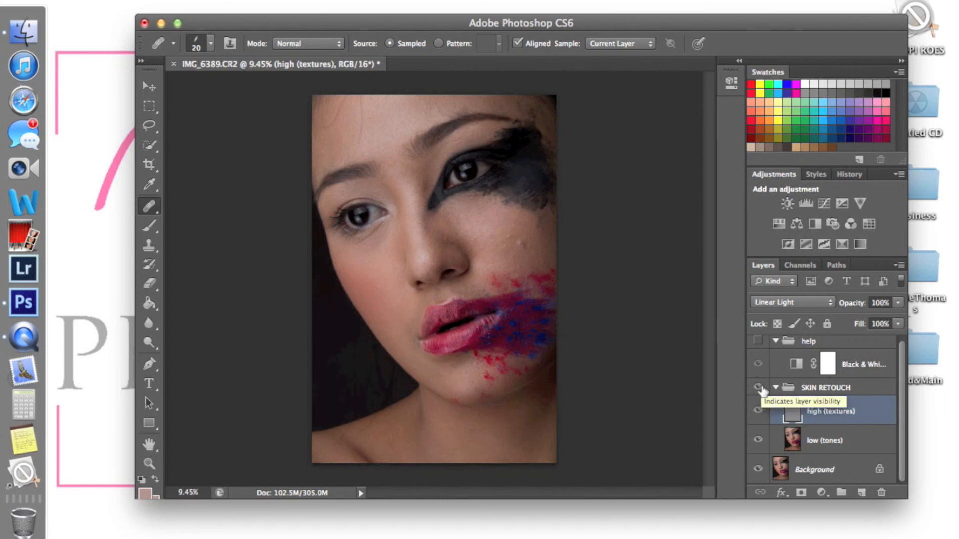
pyautogui.click(758, 387)
pyautogui.click(758, 387)
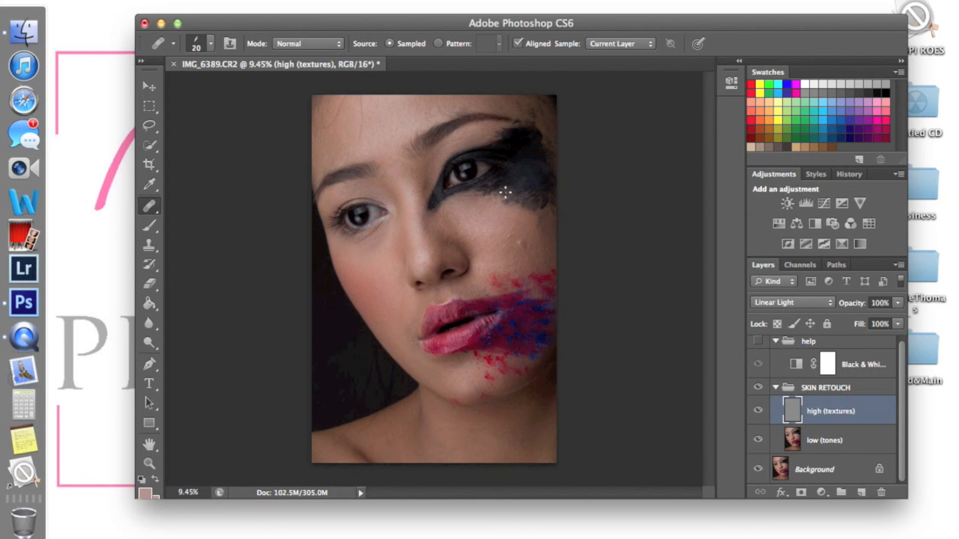
# Step: Examine the face from forehead to lips at closer range with the SKIN RETOUCH group switched off and on
pyautogui.scroll(4, 504, 191)
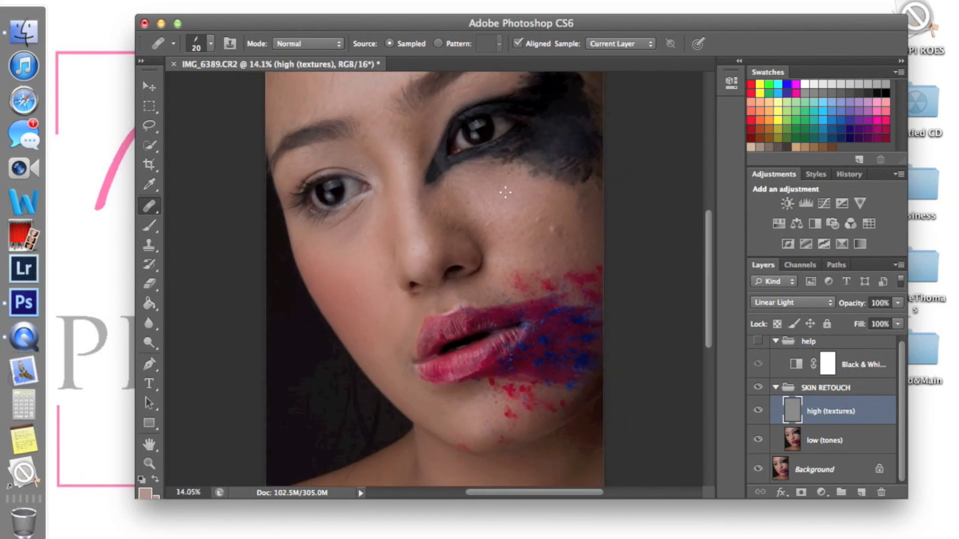
pyautogui.scroll(3, 505, 192)
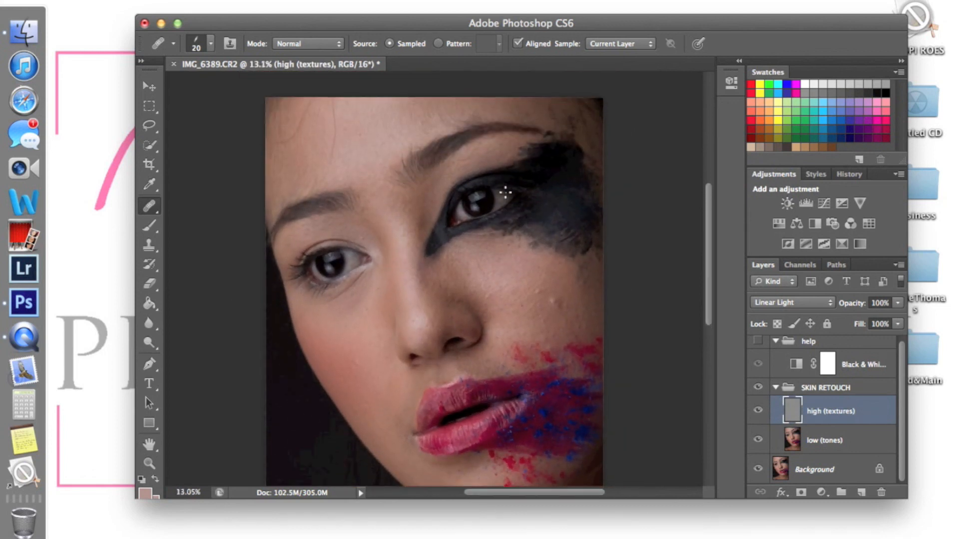
pyautogui.click(757, 387)
pyautogui.click(758, 388)
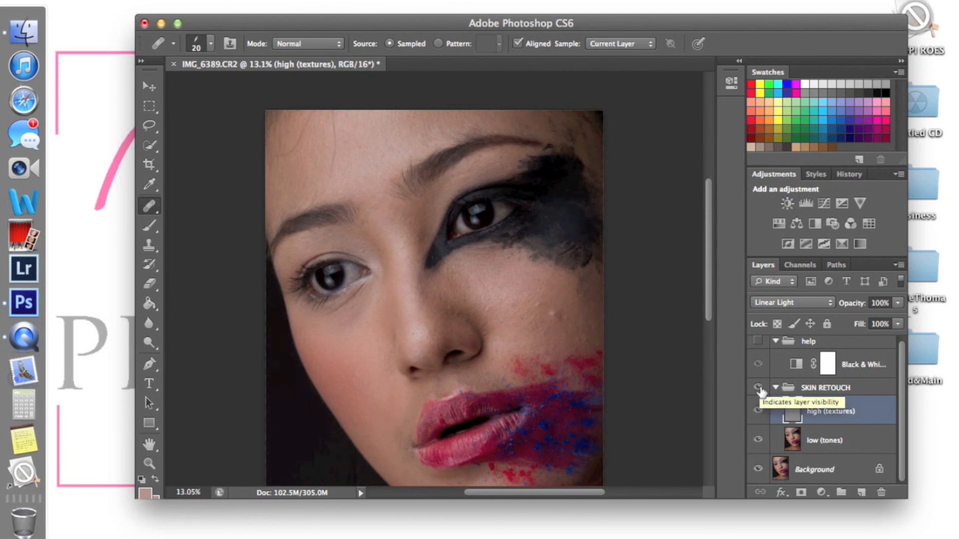
pyautogui.click(757, 387)
pyautogui.click(758, 388)
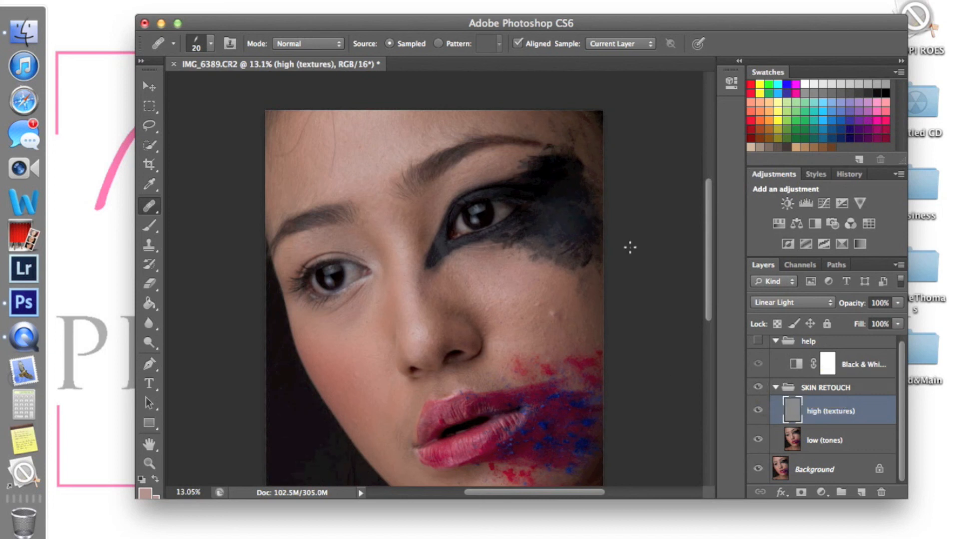